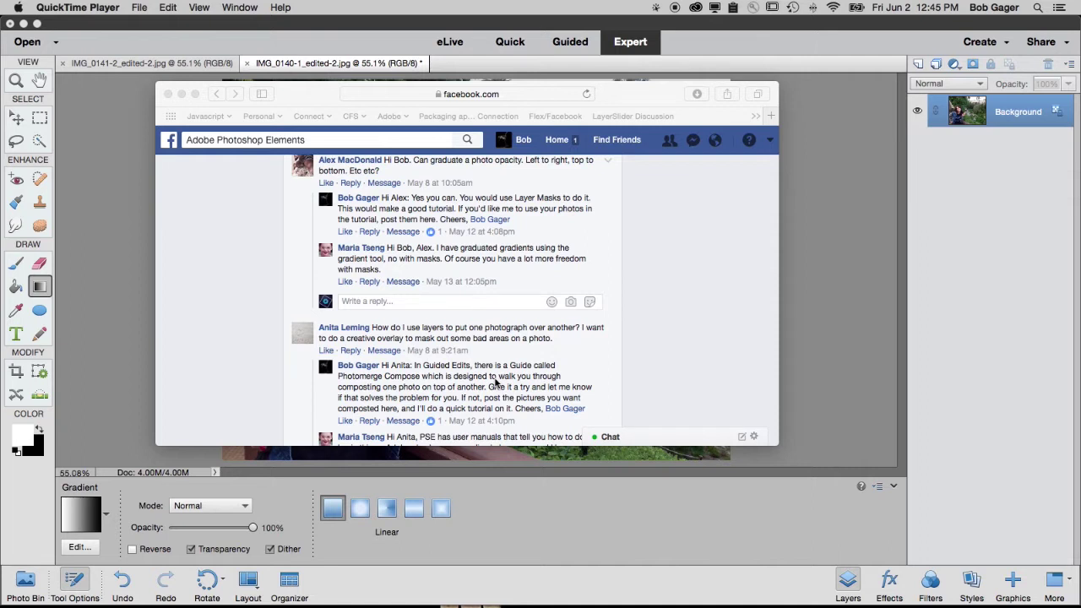
# Step: Show the Photo Bin, preview IMG_0141, then return to the woman's photo IMG_0140-1
pyautogui.click(111, 308)
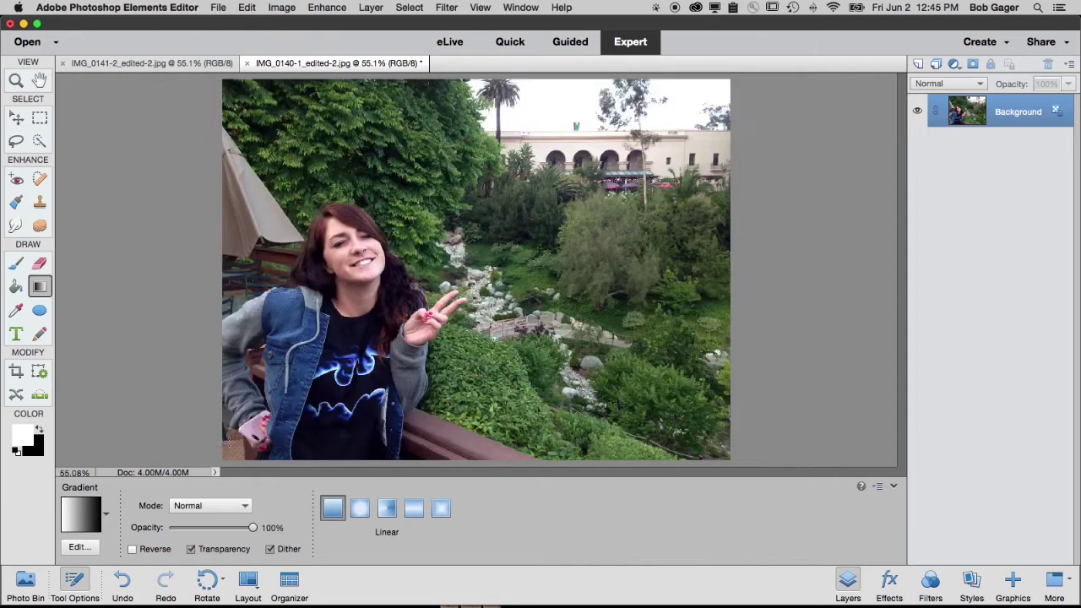
pyautogui.click(25, 581)
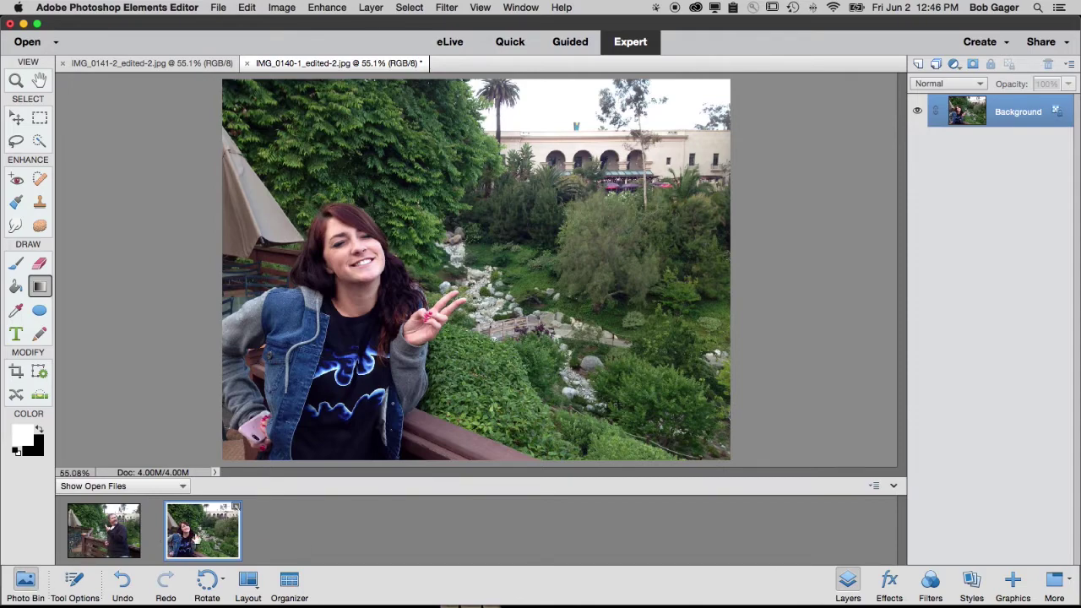
pyautogui.click(128, 546)
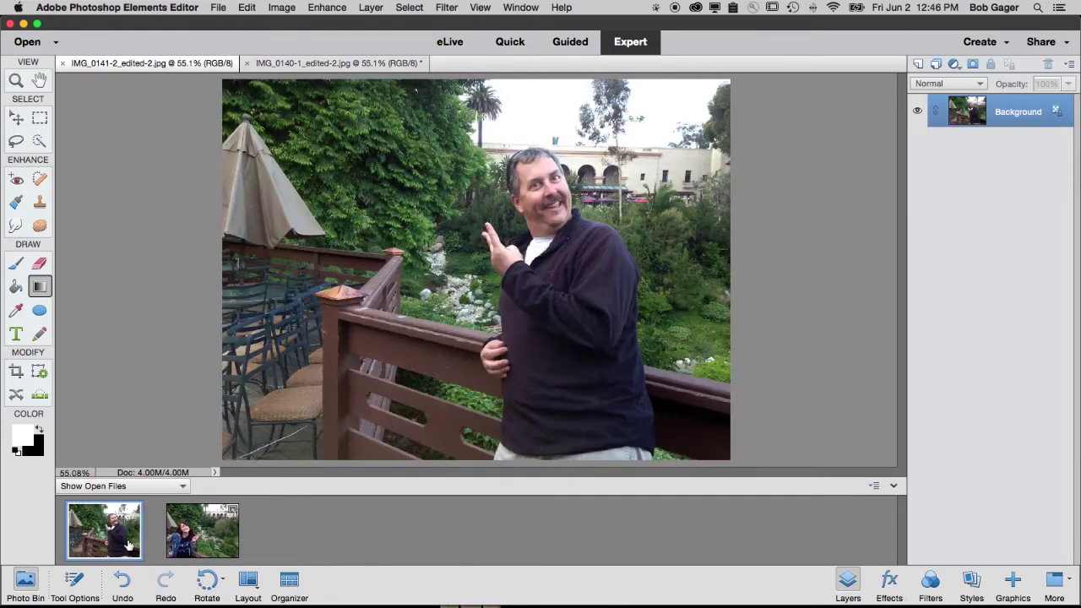
pyautogui.click(230, 537)
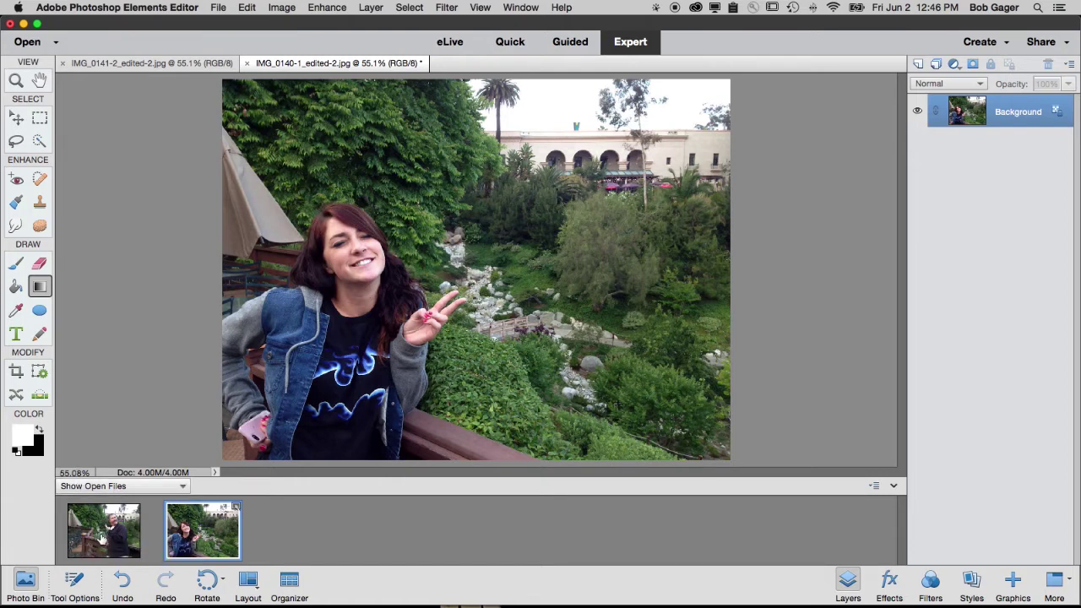
# Step: Drag IMG_0141 onto the woman's photo as a new layer and rename it 'Bob'
pyautogui.moveTo(91, 540); pyautogui.dragTo(495, 267)
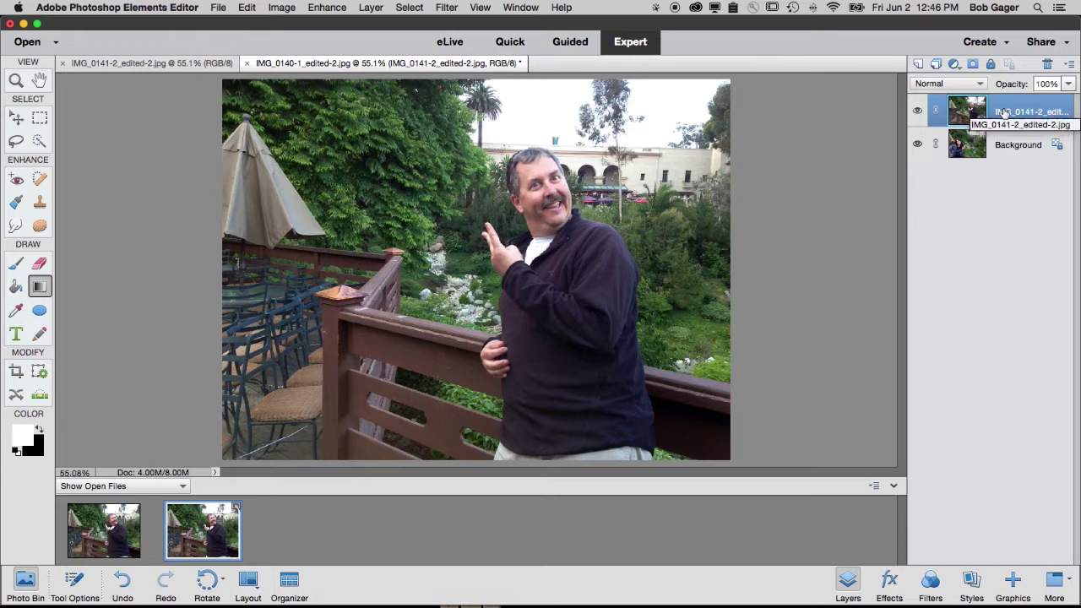
pyautogui.doubleClick(1023, 112)
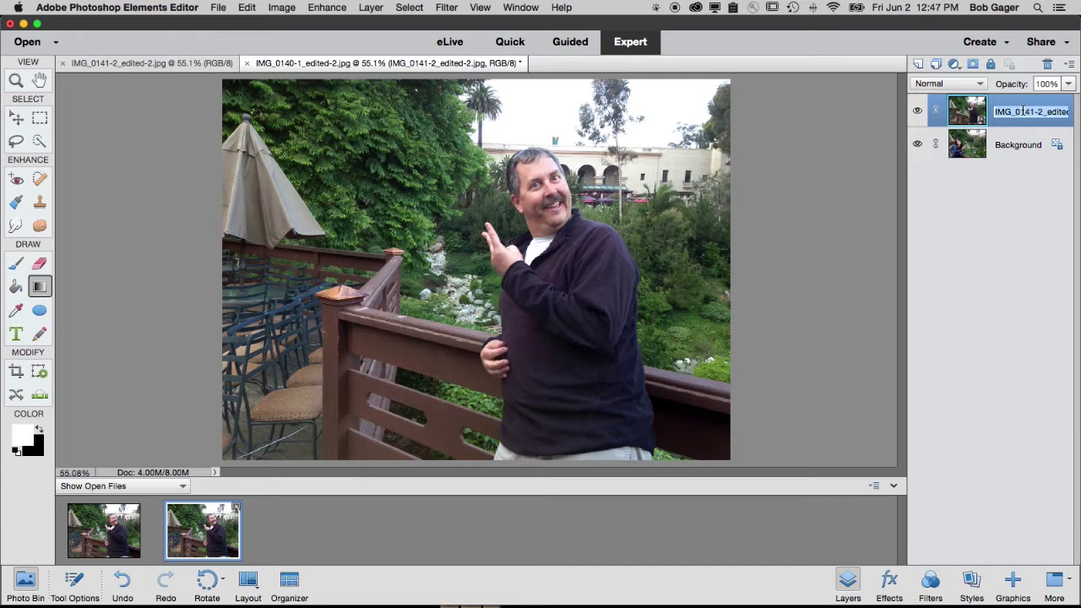
pyautogui.write('Bob')
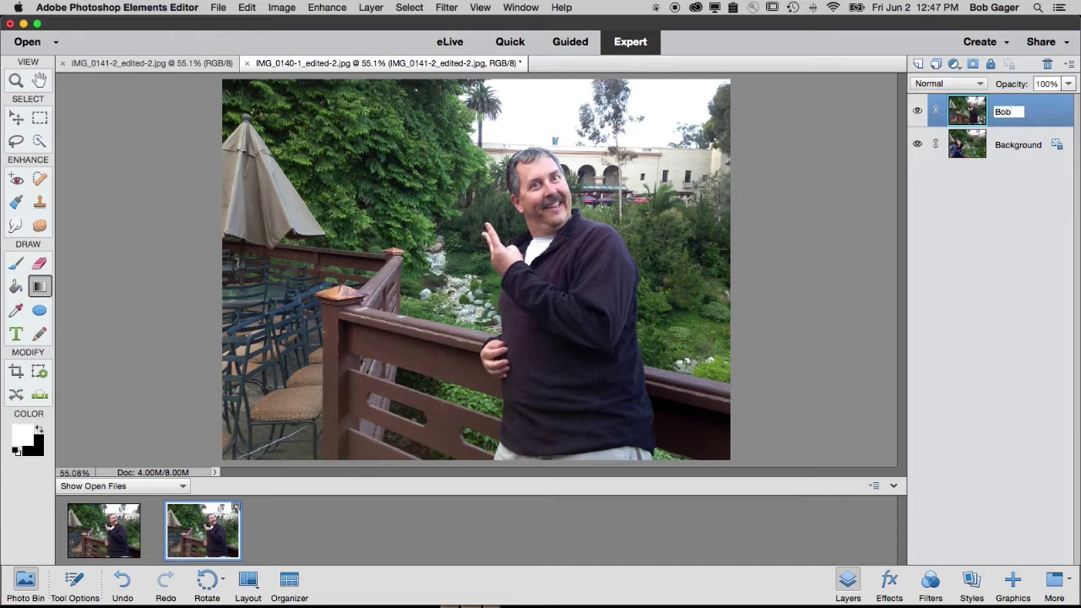
pyautogui.press('Return')
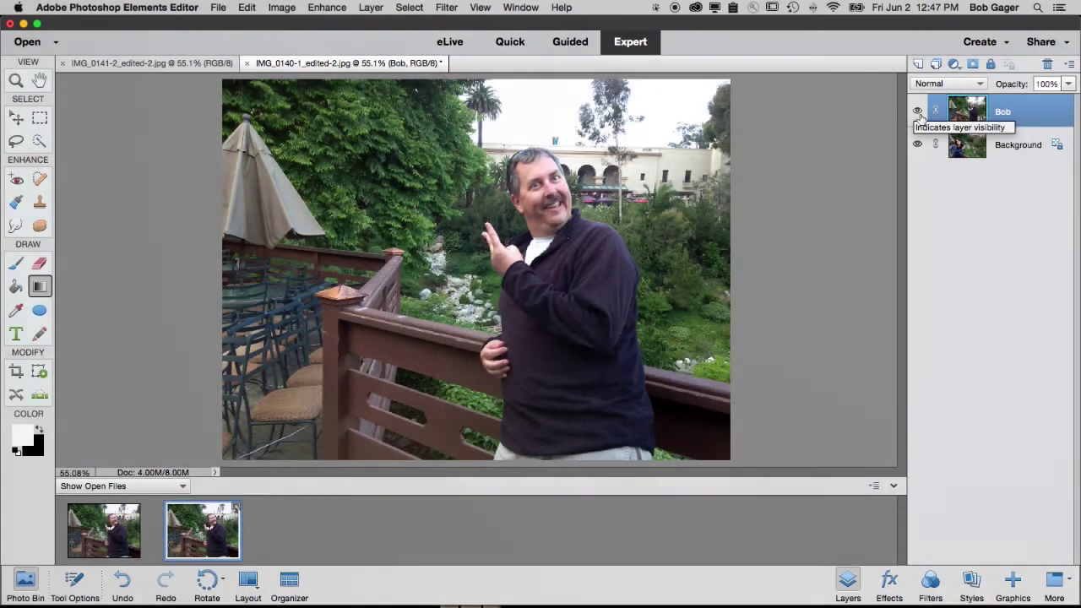
pyautogui.click(918, 112)
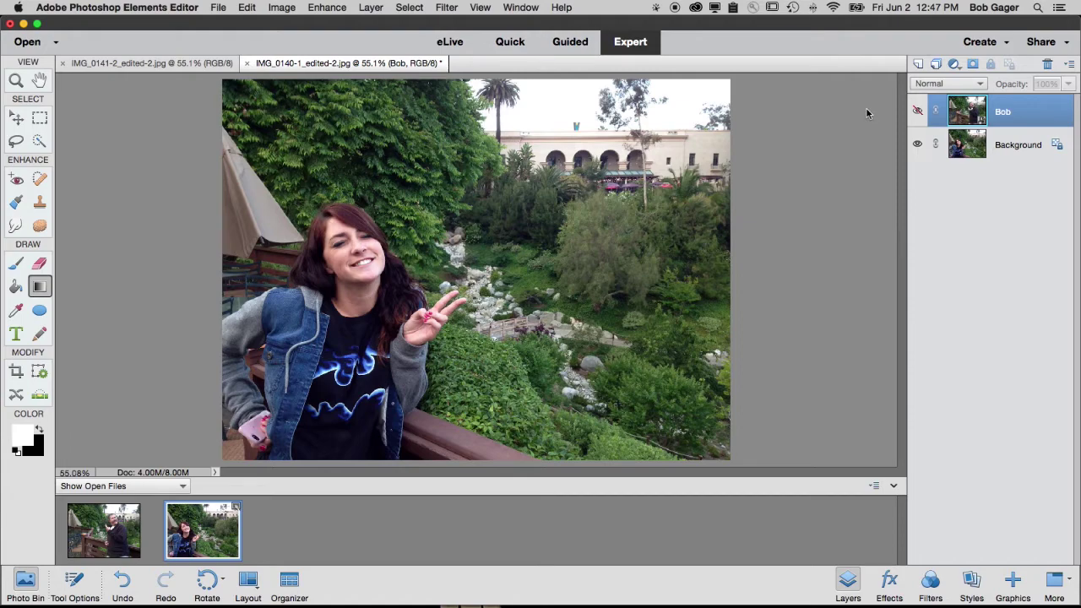
pyautogui.click(918, 113)
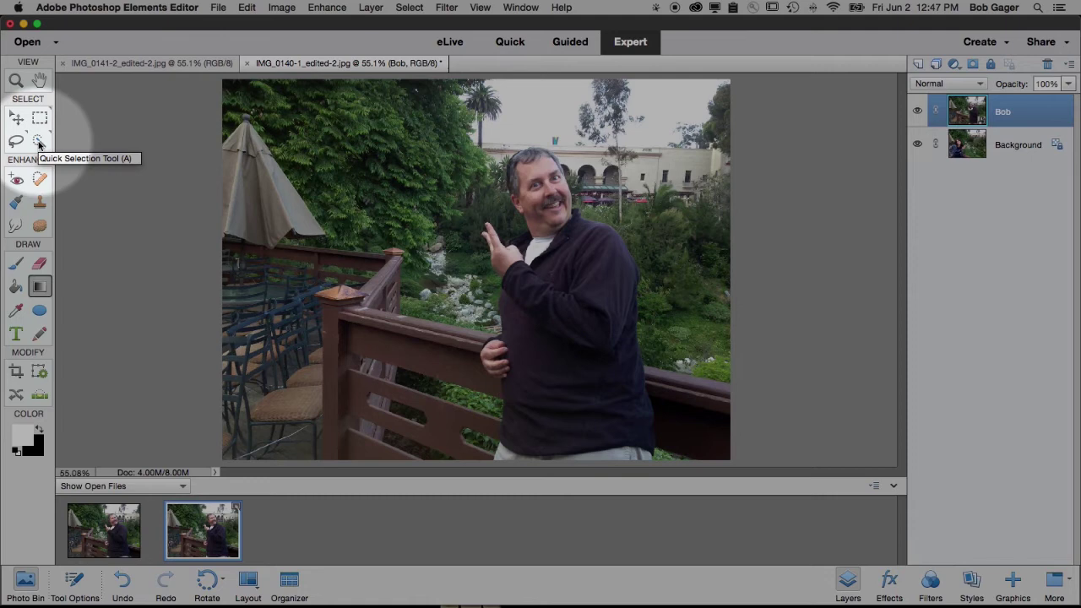
# Step: With the Quick Selection tool, brush down over Bob's body to select his figure
pyautogui.click(39, 144)
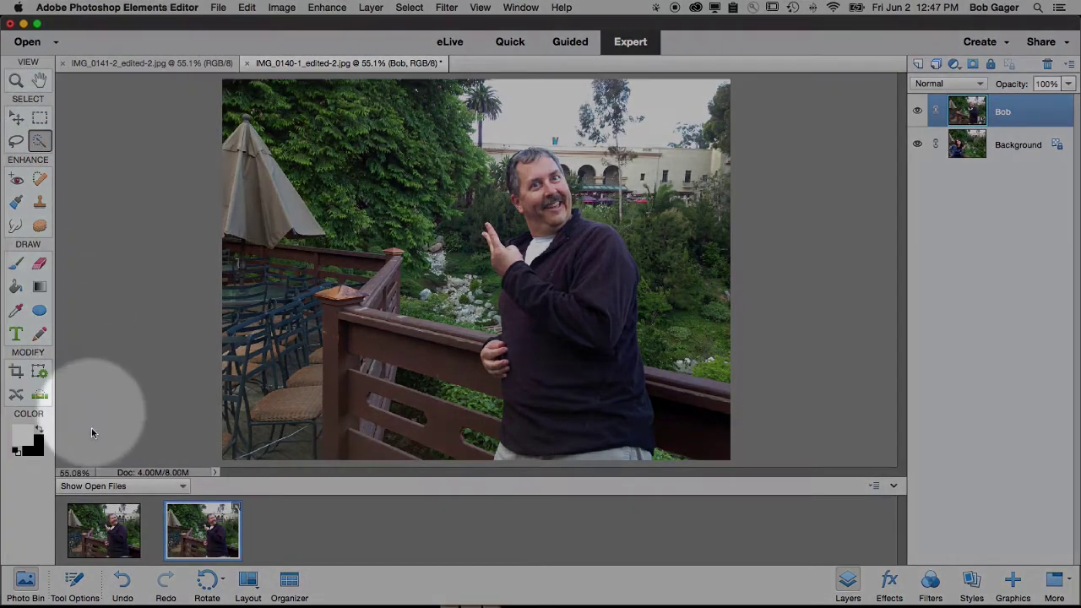
pyautogui.click(75, 583)
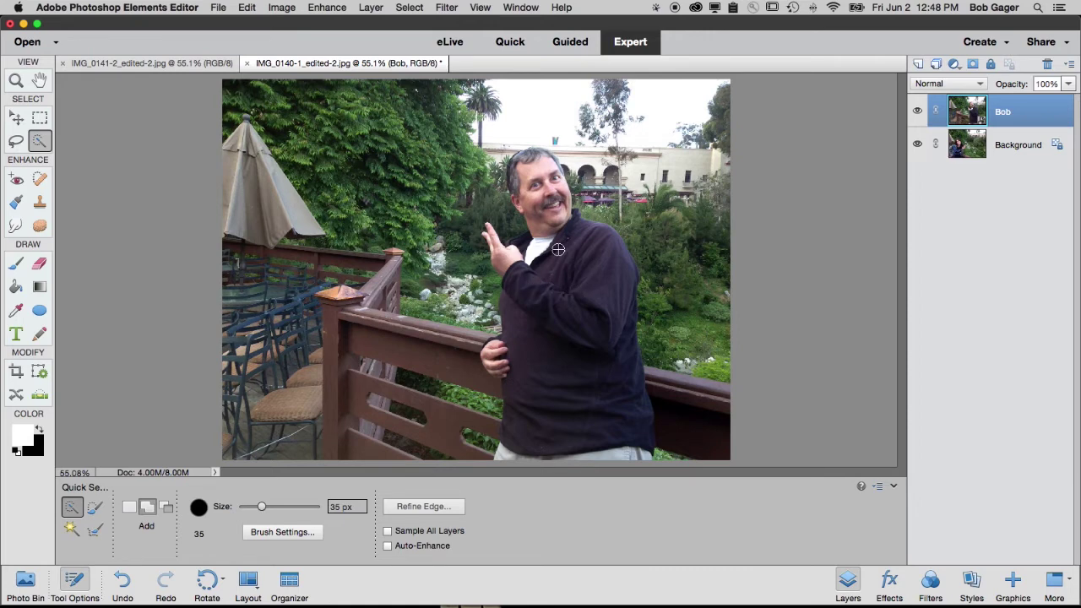
pyautogui.click(559, 251)
pyautogui.moveTo(561, 262); pyautogui.dragTo(564, 339)
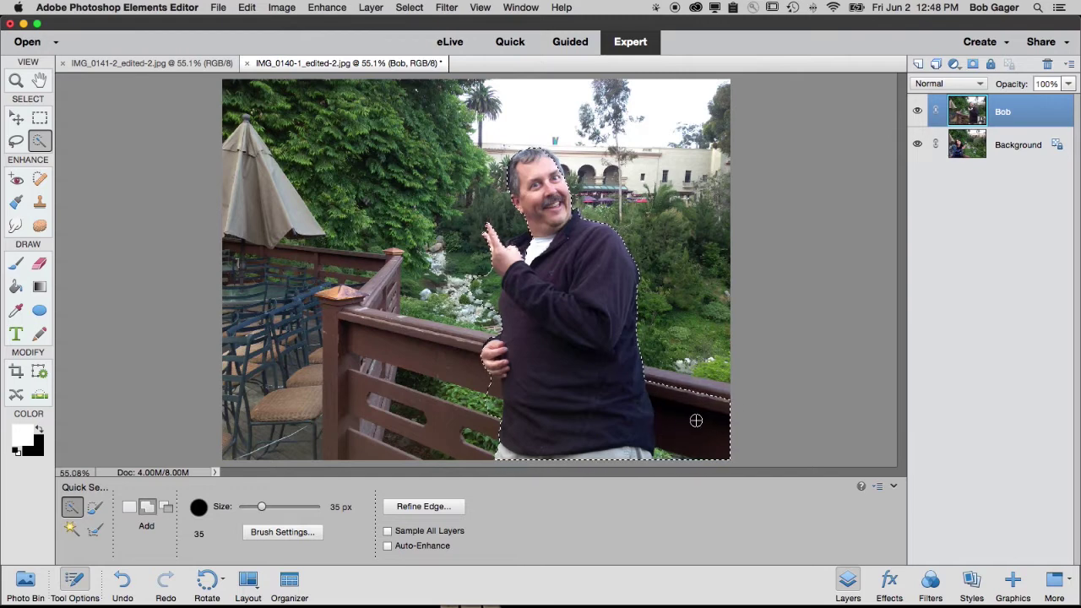
# Step: Subtract the railing beside Bob from the selection, then return the brush to Add mode
pyautogui.press('alt')
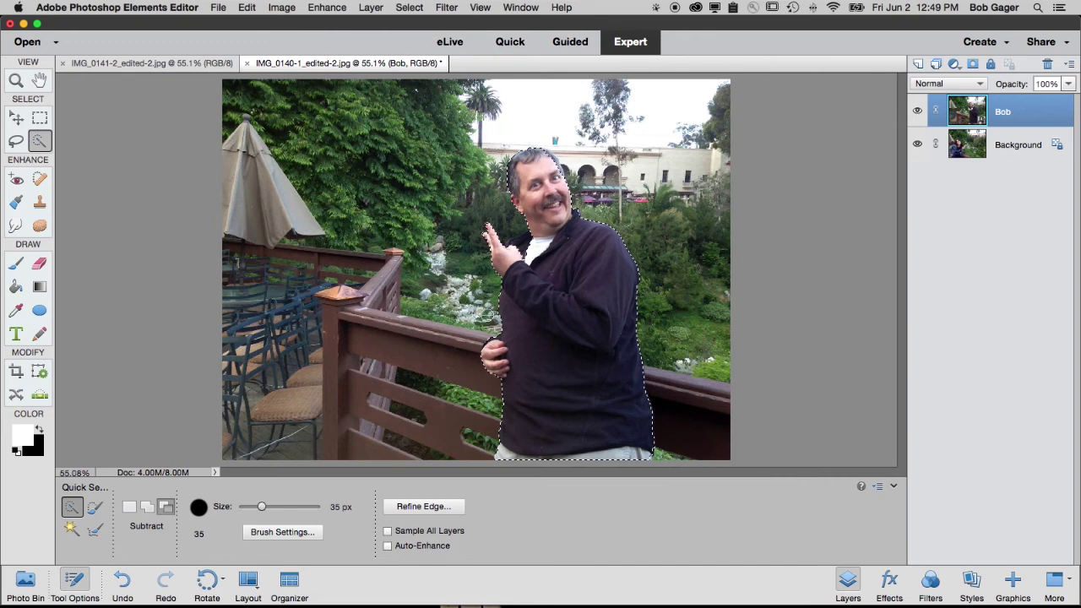
pyautogui.press('alt')
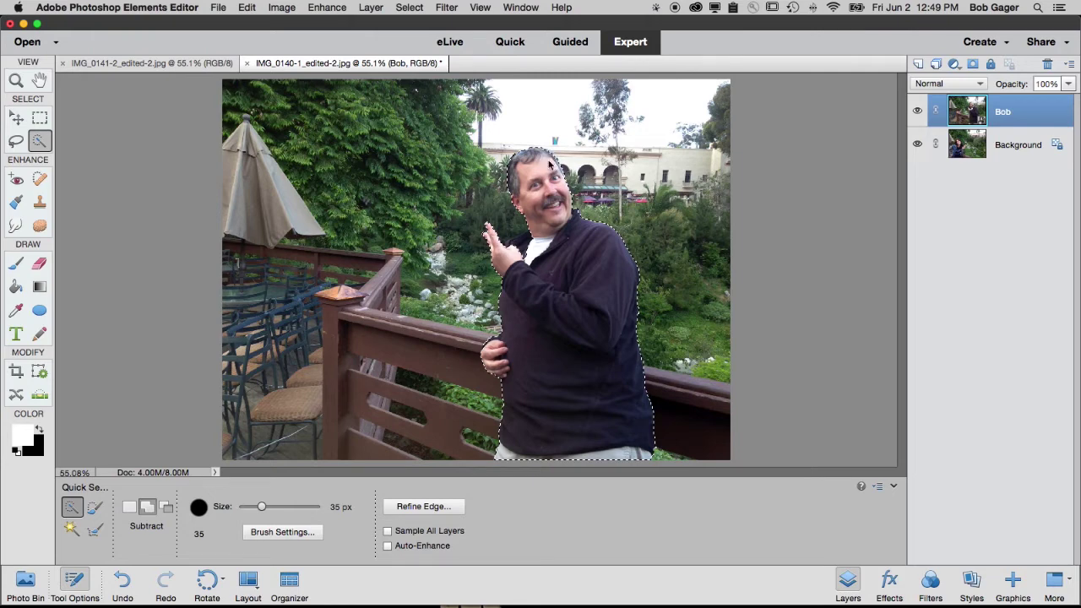
pyautogui.press('alt')
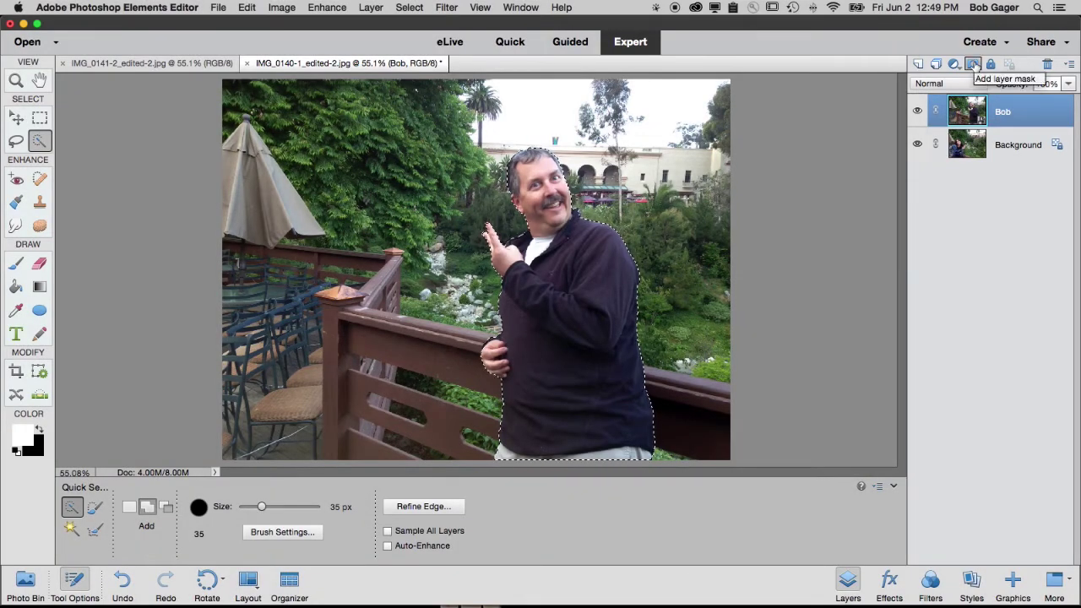
# Step: Add a layer mask to Bob from the selection and hide the Background layer
pyautogui.click(975, 67)
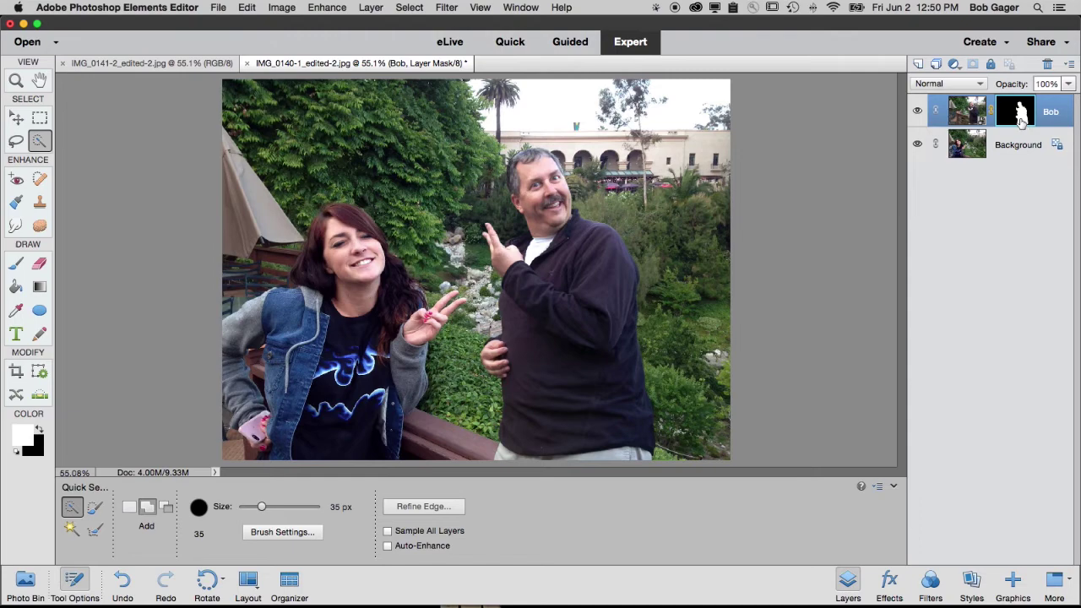
pyautogui.click(918, 147)
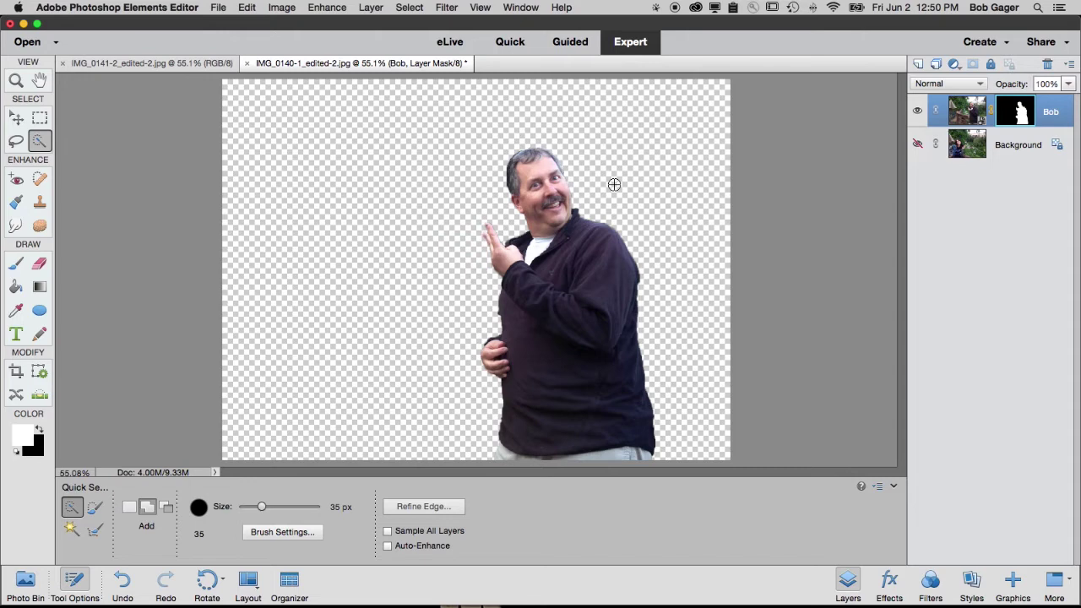
# Step: With a 200 px brush, paint foliage into Bob's mask in white, then paint it out in black
pyautogui.click(16, 266)
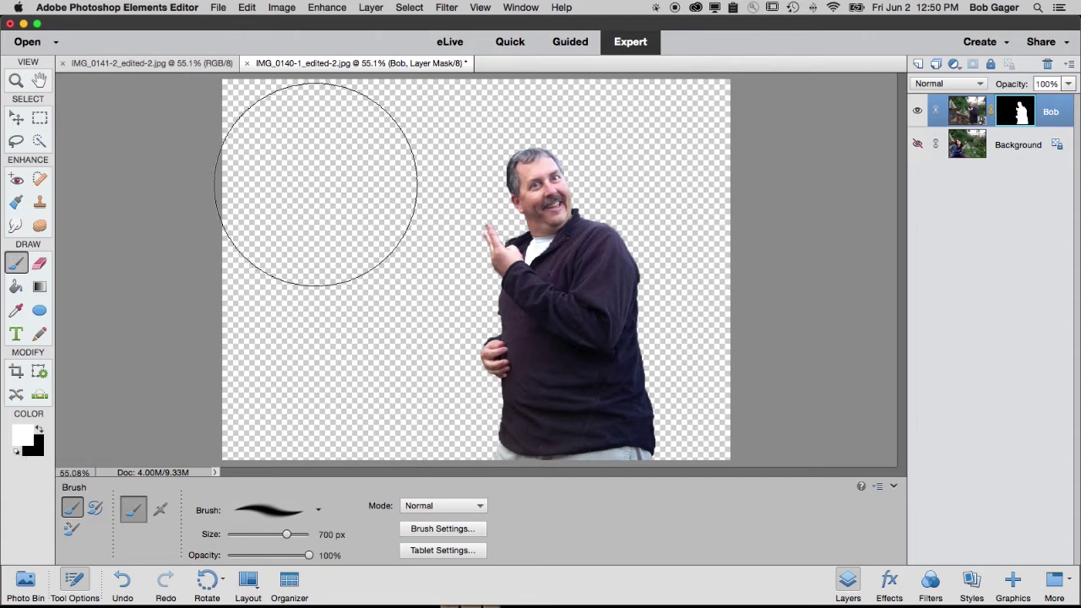
pyautogui.press('[')
pyautogui.press('[')
pyautogui.press('[')
pyautogui.press('[')
pyautogui.press('[')
pyautogui.press('[')
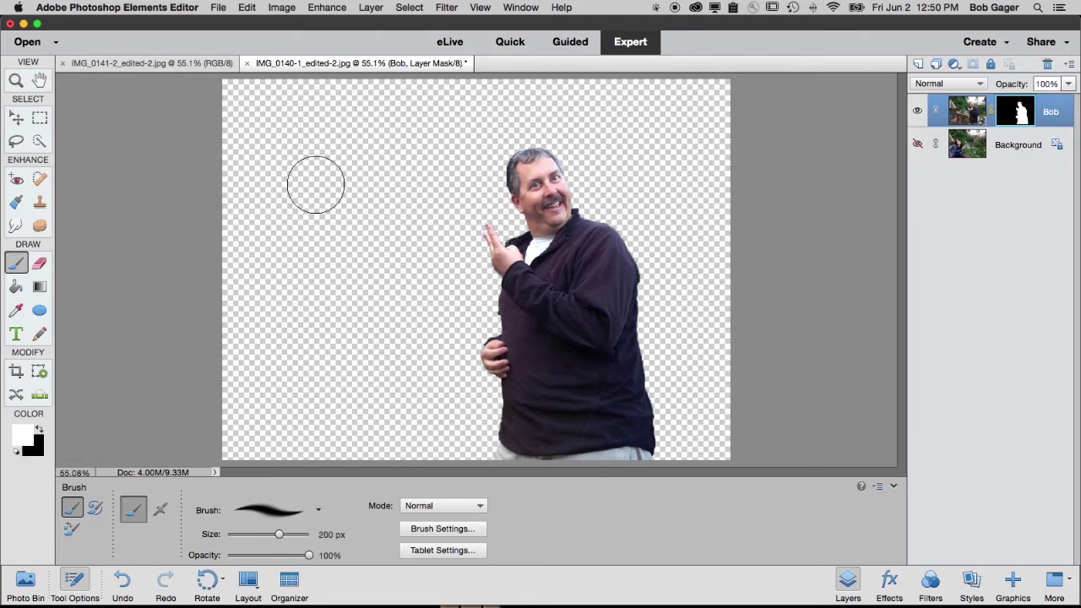
pyautogui.moveTo(315, 184)
pyautogui.mouseDown()
pyautogui.moveTo(367, 224)
pyautogui.moveTo(321, 190)
pyautogui.moveTo(290, 241)
pyautogui.moveTo(347, 292)
pyautogui.moveTo(290, 257)
pyautogui.mouseUp()
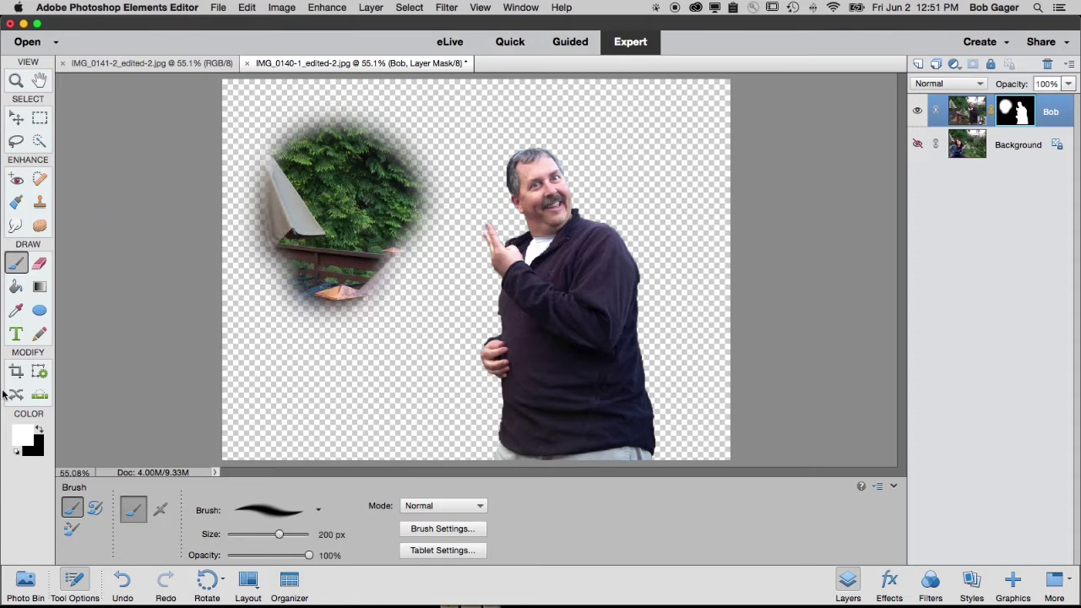
pyautogui.press('x')
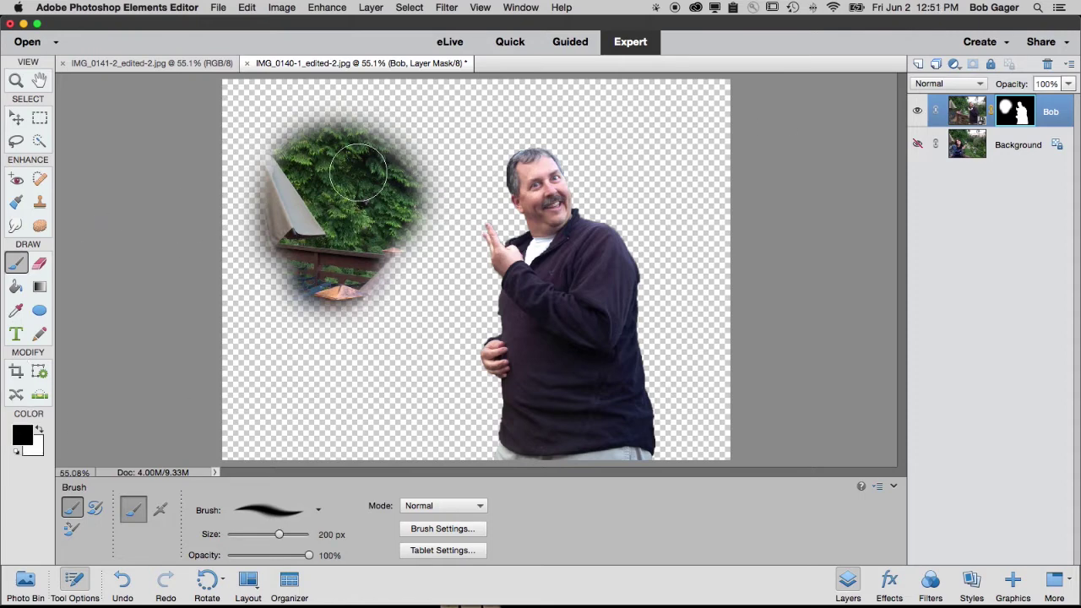
pyautogui.click(340, 202)
pyautogui.moveTo(339, 201)
pyautogui.mouseDown()
pyautogui.moveTo(300, 193)
pyautogui.moveTo(312, 157)
pyautogui.moveTo(275, 166)
pyautogui.moveTo(427, 144)
pyautogui.moveTo(357, 293)
pyautogui.moveTo(394, 207)
pyautogui.moveTo(276, 197)
pyautogui.moveTo(263, 163)
pyautogui.moveTo(252, 188)
pyautogui.moveTo(273, 229)
pyautogui.moveTo(259, 102)
pyautogui.mouseUp()
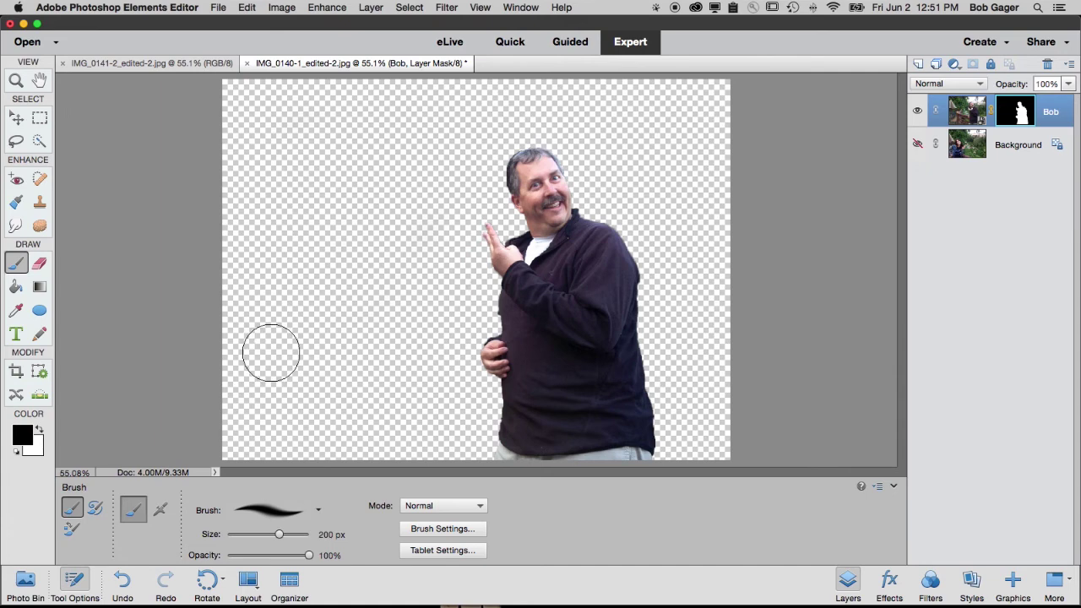
# Step: Make the Background layer visible again and zoom out to 33% to see the whole composite
pyautogui.click(917, 145)
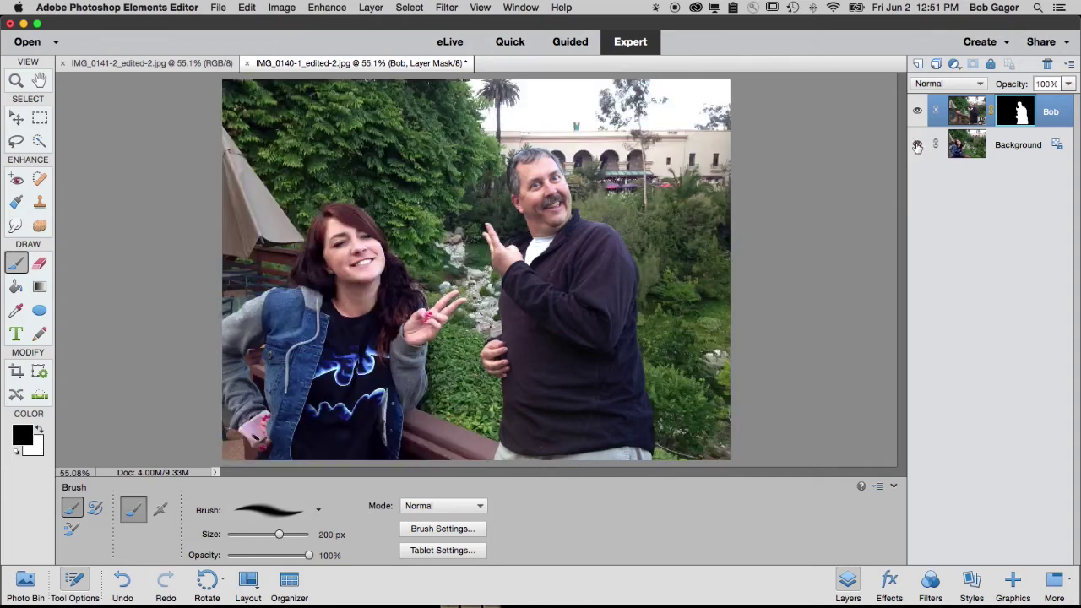
pyautogui.keyDown('alt'); pyautogui.click(917, 147); pyautogui.keyUp('alt')
pyautogui.keyDown('alt'); pyautogui.click(918, 150); pyautogui.keyUp('alt')
pyautogui.click(16, 82)
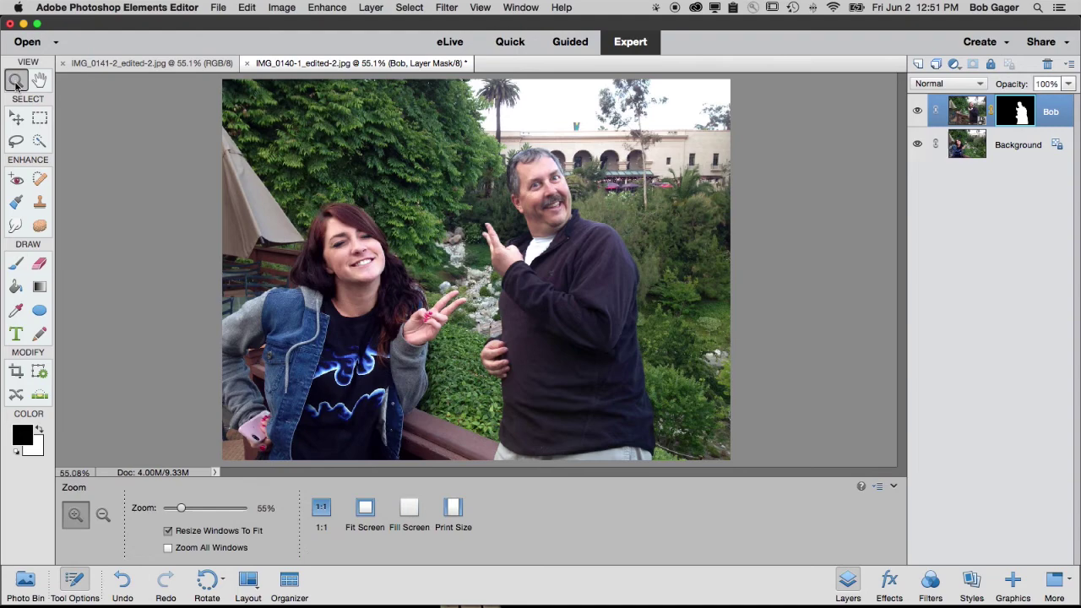
pyautogui.keyDown('alt'); pyautogui.click(523, 314); pyautogui.keyUp('alt')
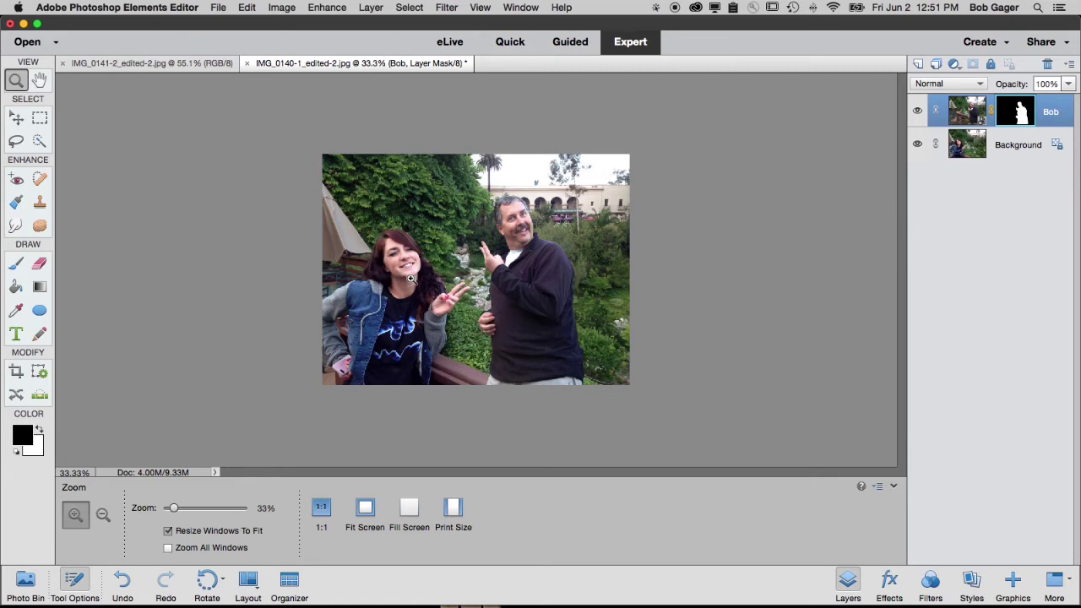
# Step: Scale Bob's layer proportionally to about 116.3% and nudge him right beside Alyssa
pyautogui.click(16, 119)
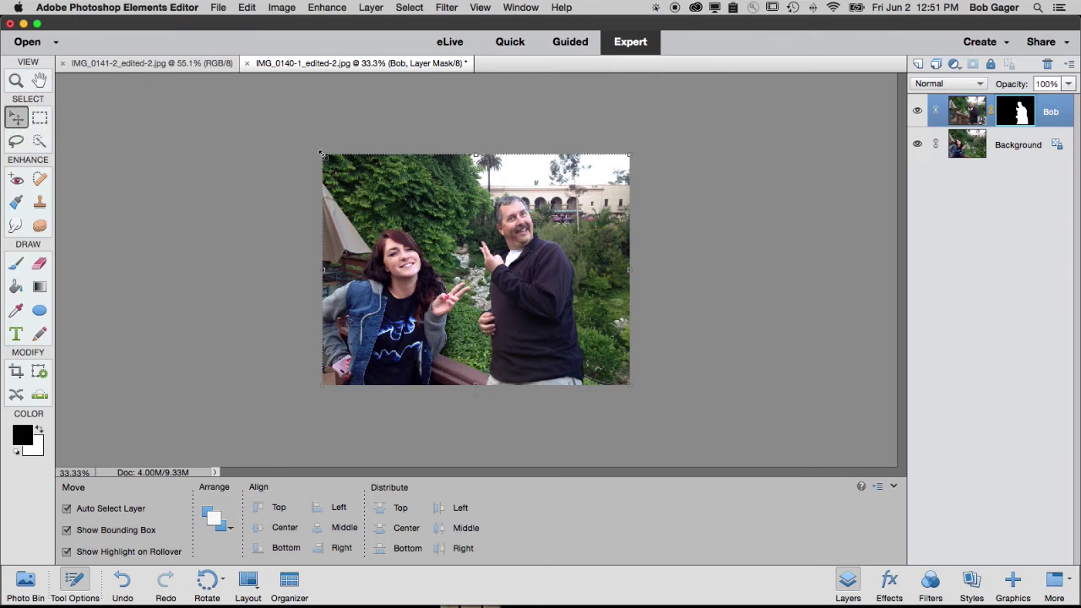
pyautogui.moveTo(323, 156); pyautogui.dragTo(258, 164)
pyautogui.moveTo(532, 278); pyautogui.dragTo(537, 300)
pyautogui.moveTo(282, 149); pyautogui.dragTo(271, 134)
pyautogui.moveTo(523, 300); pyautogui.dragTo(533, 300)
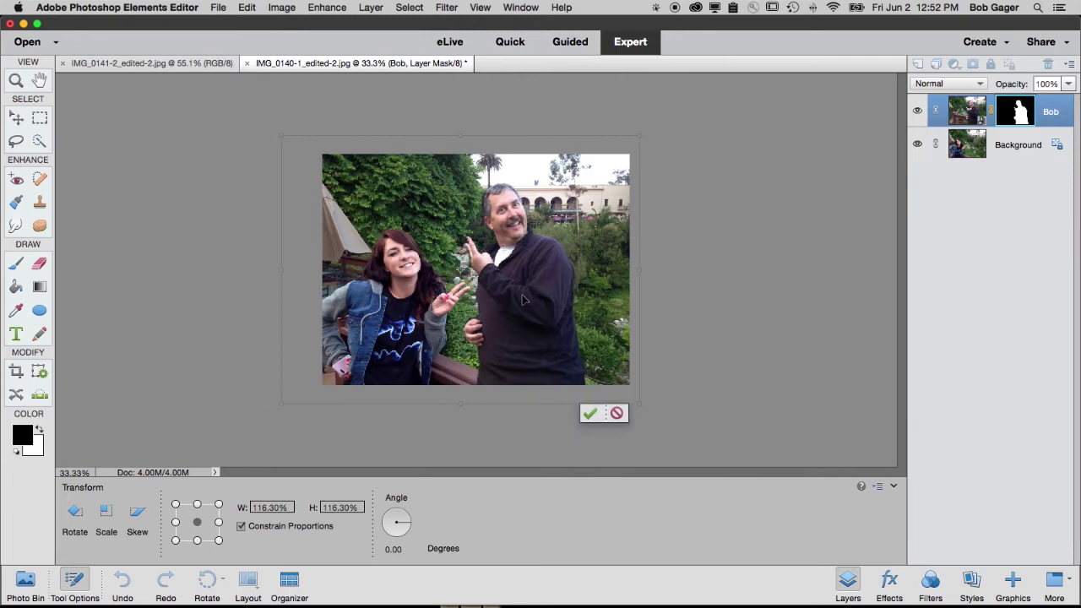
pyautogui.click(591, 413)
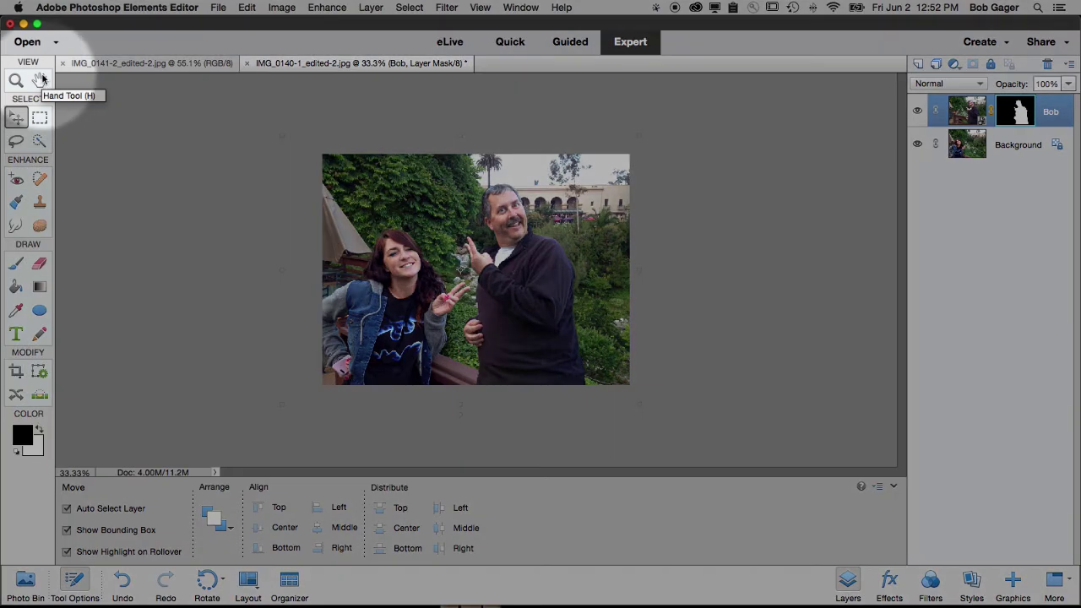
pyautogui.doubleClick(41, 81)
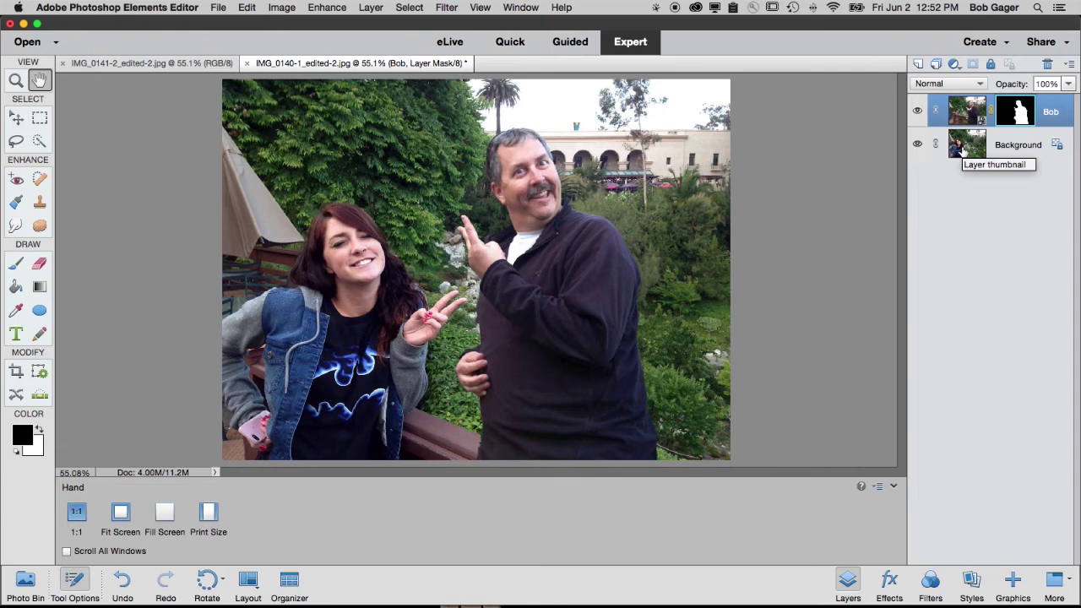
pyautogui.press('super+Tab')
pyautogui.press('super+Tab')
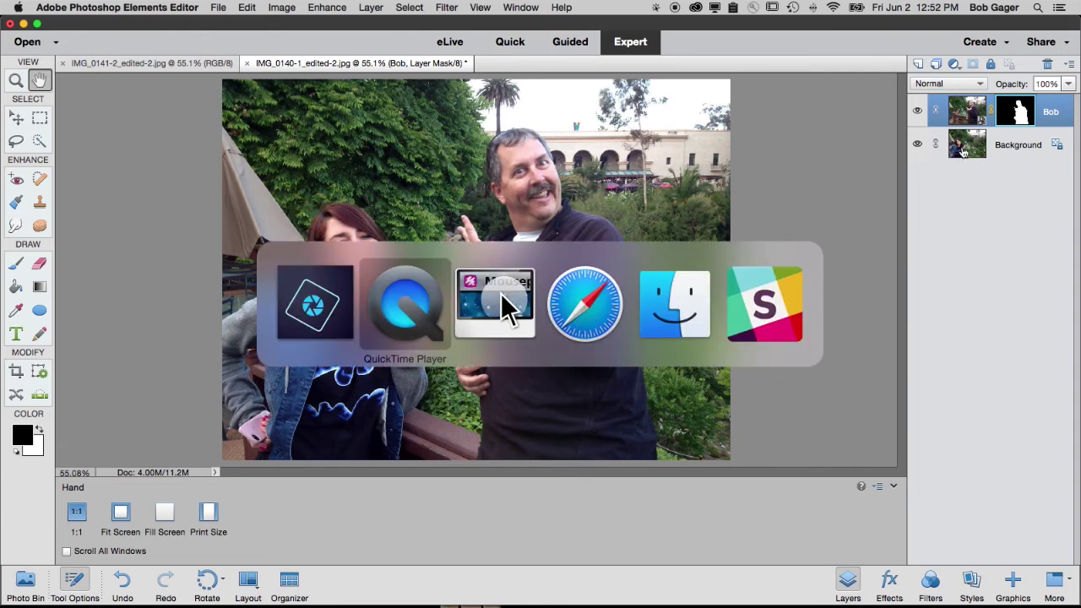
pyautogui.press('super+Tab')
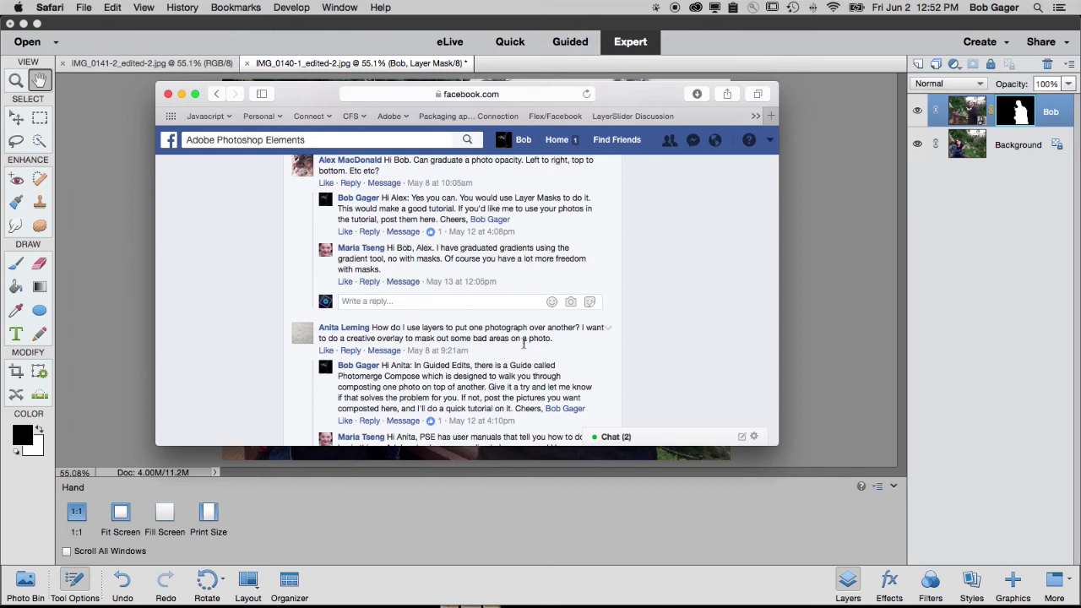
pyautogui.moveTo(574, 326); pyautogui.dragTo(469, 339)
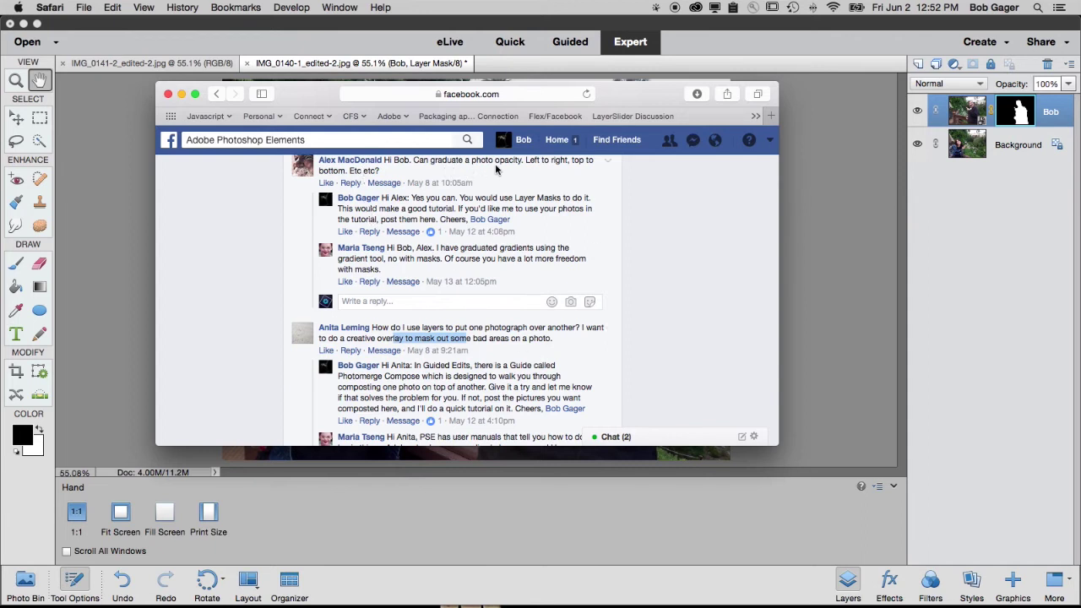
pyautogui.press('super+Tab')
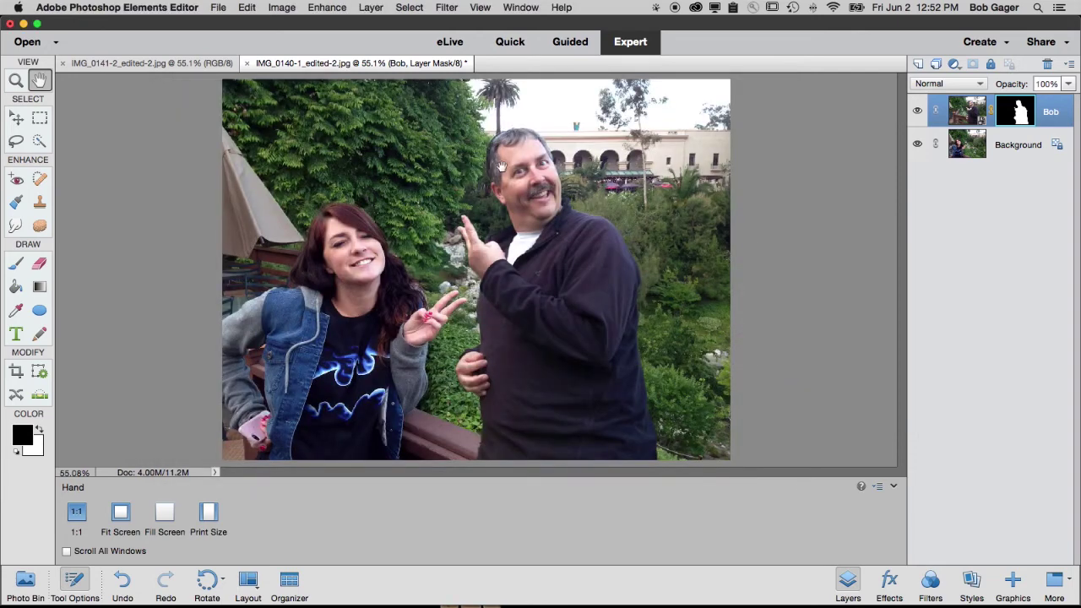
# Step: Turn off the Background layer so only the masked man shows on transparency
pyautogui.click(918, 145)
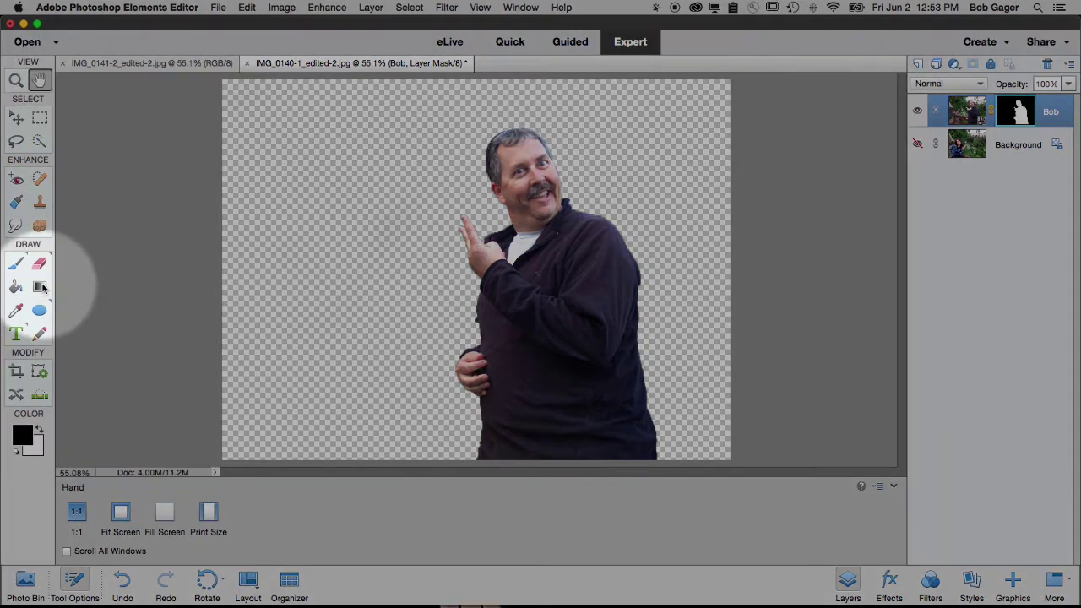
# Step: Select the Gradient tool with the linear Foreground to Background preset
pyautogui.click(41, 288)
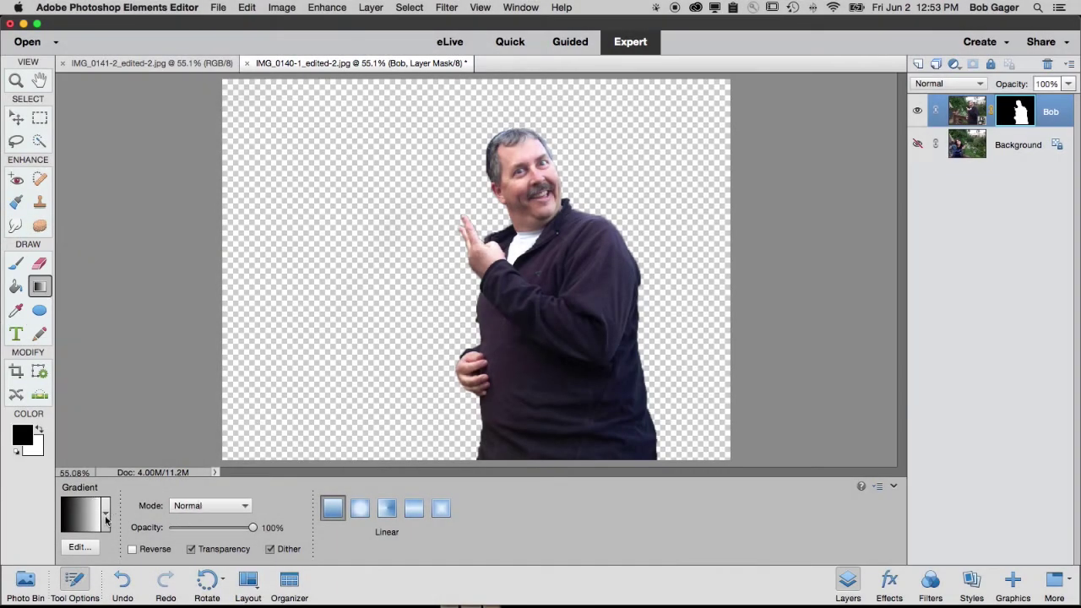
pyautogui.click(106, 514)
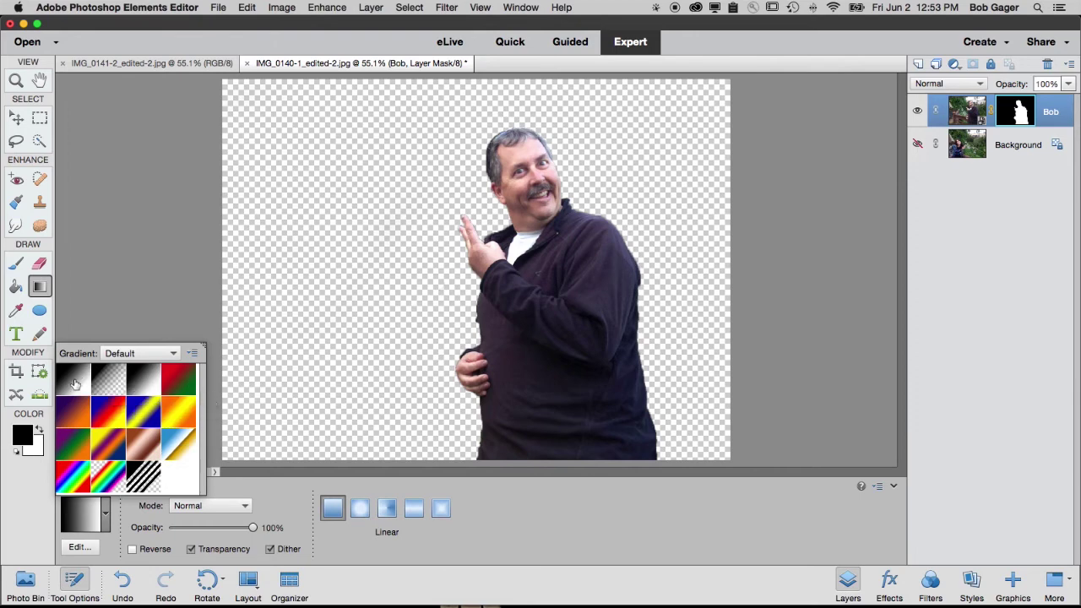
pyautogui.click(75, 384)
pyautogui.doubleClick(75, 381)
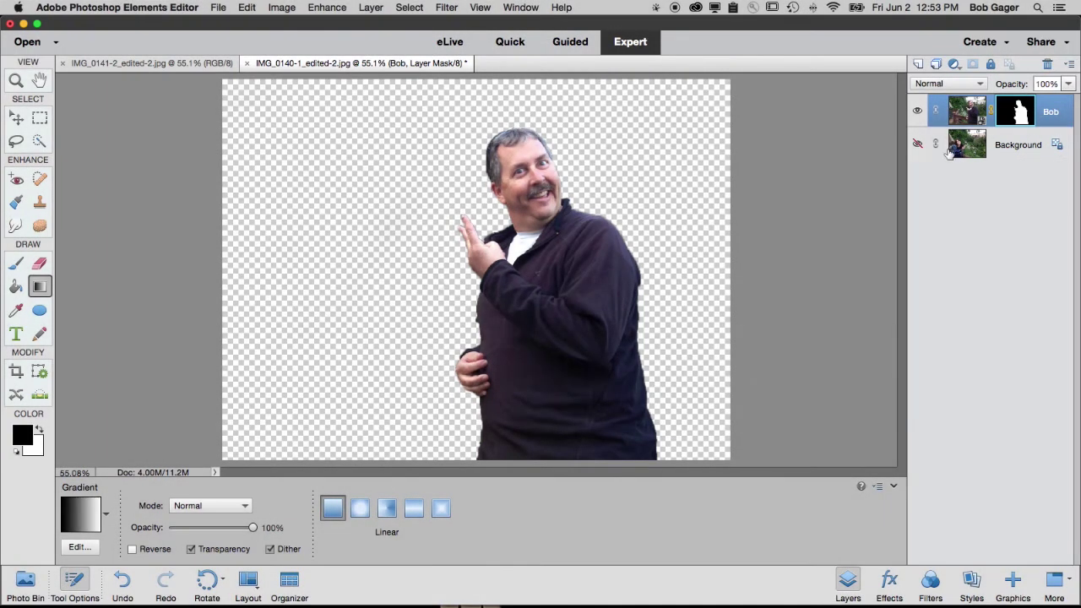
# Step: Try horizontal and vertical gradient fades on Bob's layer mask in both directions
pyautogui.moveTo(693, 210); pyautogui.dragTo(545, 245)
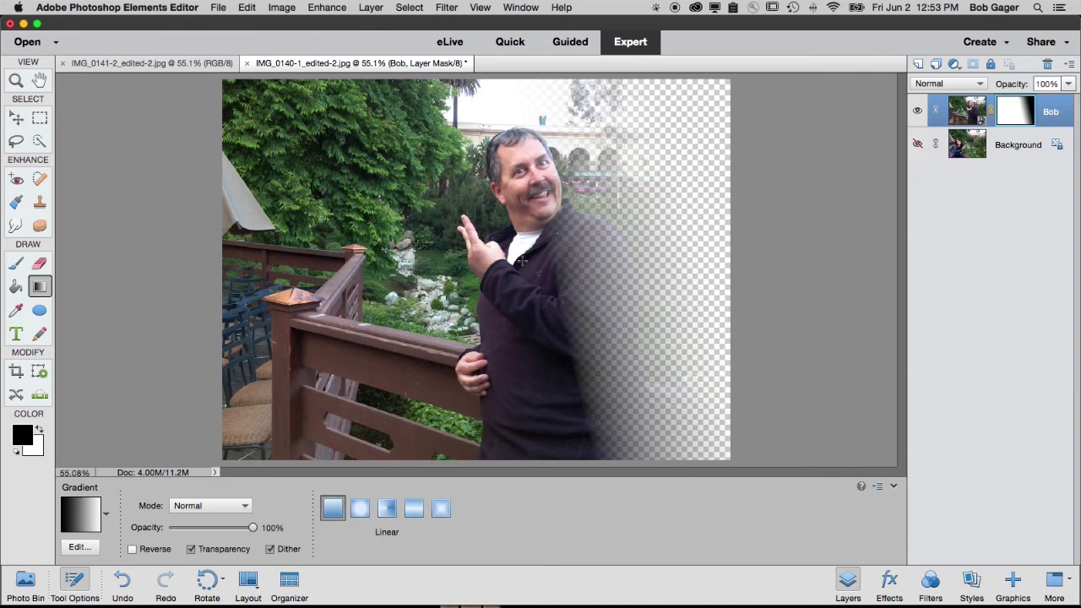
pyautogui.moveTo(460, 257); pyautogui.dragTo(568, 258)
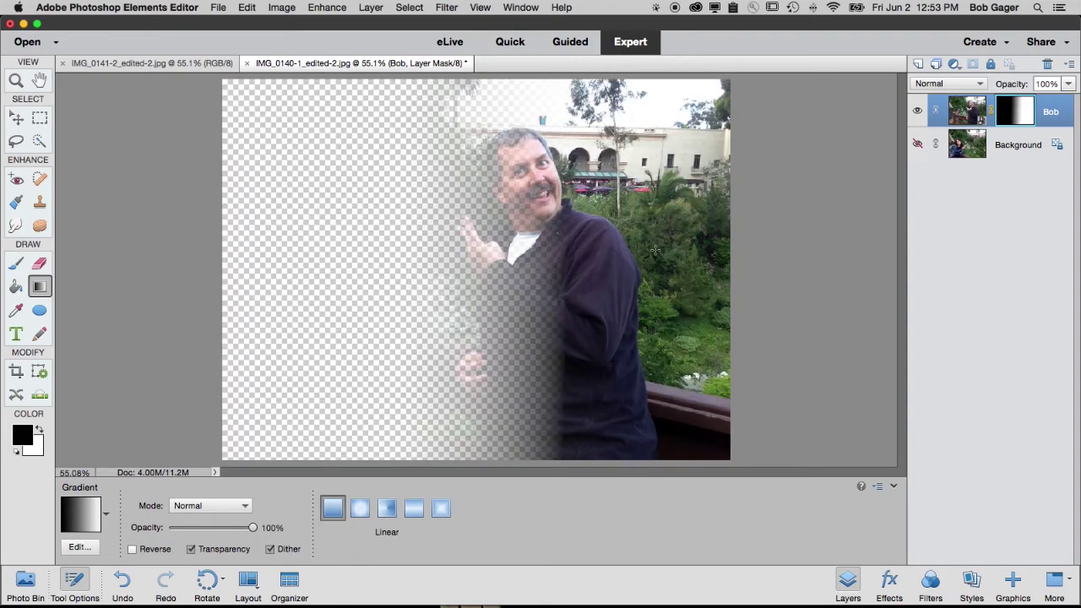
pyautogui.moveTo(562, 256); pyautogui.dragTo(456, 256)
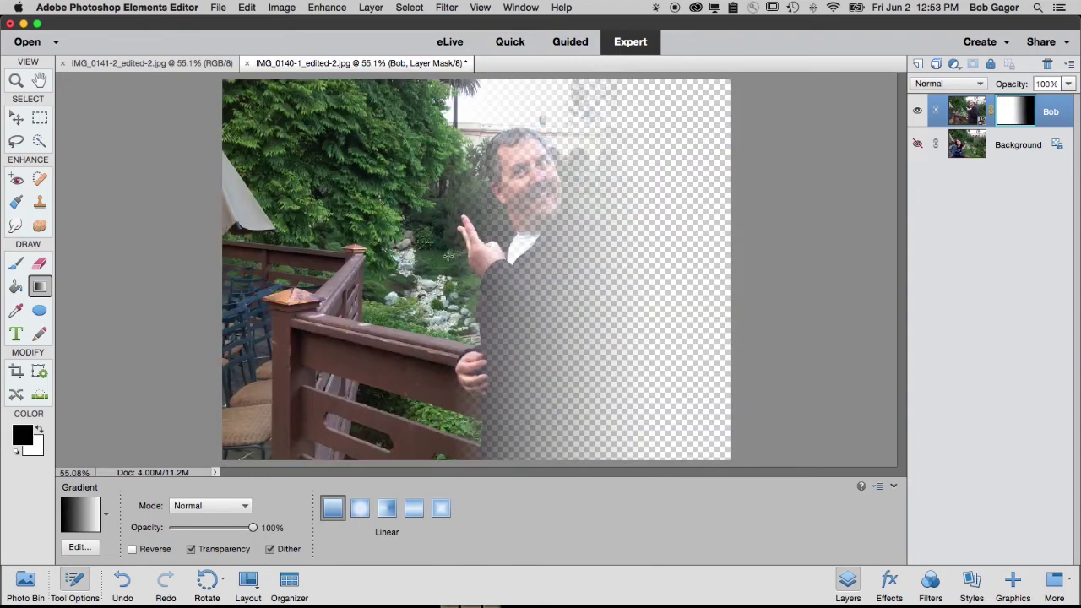
pyautogui.moveTo(487, 99); pyautogui.dragTo(484, 435)
pyautogui.moveTo(623, 348); pyautogui.dragTo(505, 279)
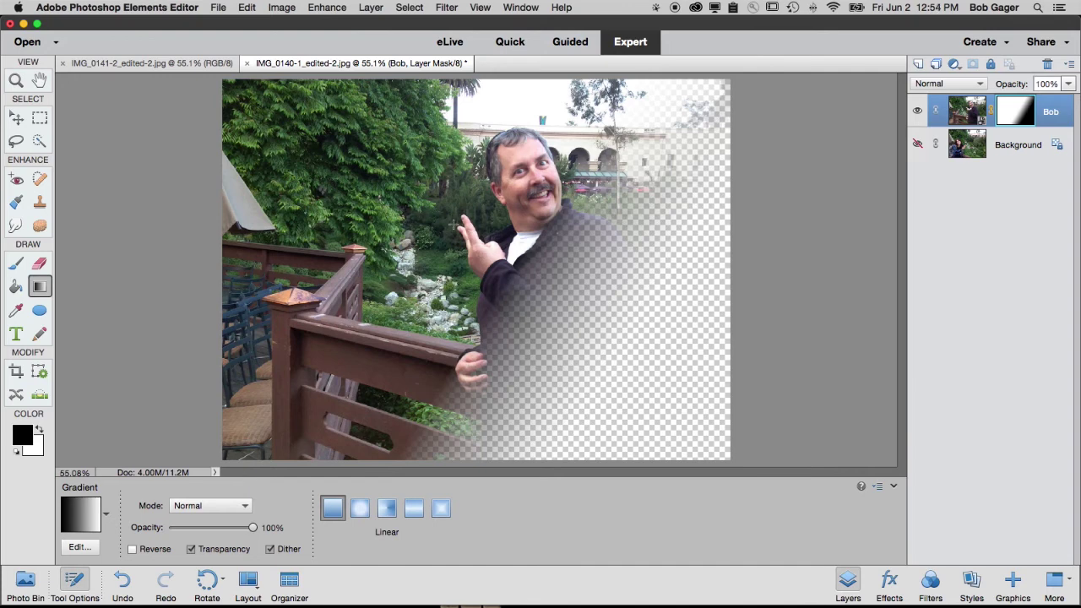
# Step: Test diagonal fades, finishing with a left-to-right fade from transparent to fully visible
pyautogui.moveTo(237, 97); pyautogui.dragTo(713, 446)
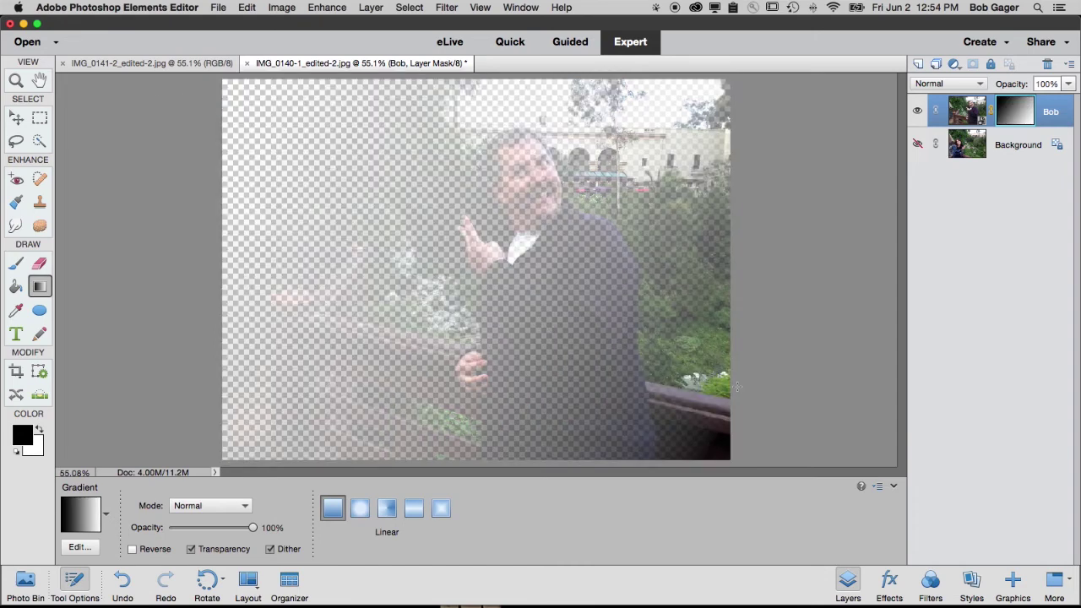
pyautogui.moveTo(449, 217); pyautogui.dragTo(473, 239)
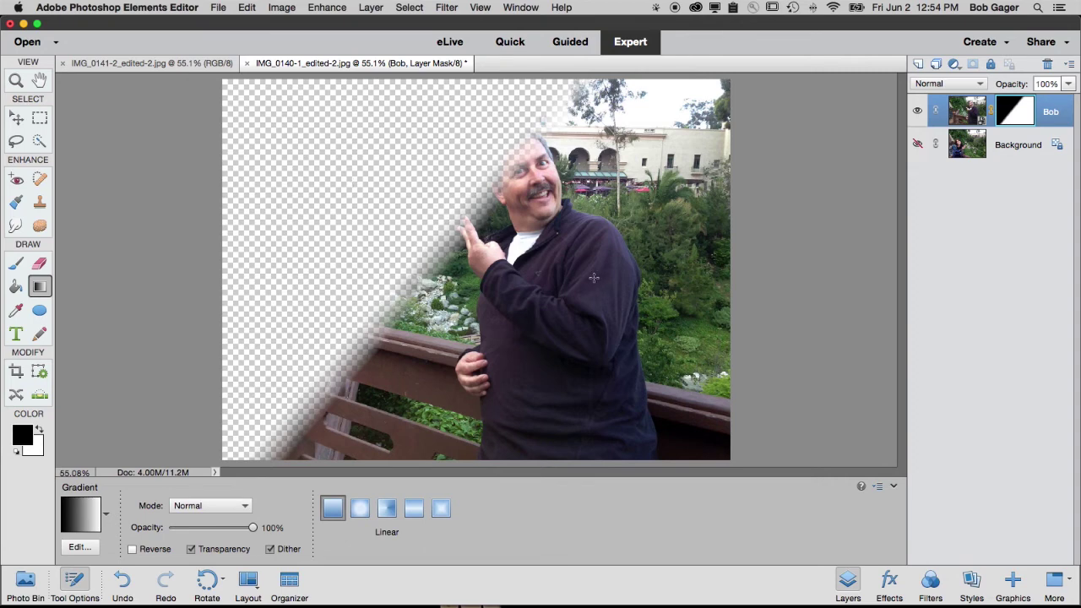
pyautogui.moveTo(574, 277); pyautogui.dragTo(601, 268)
pyautogui.moveTo(471, 215); pyautogui.dragTo(545, 255)
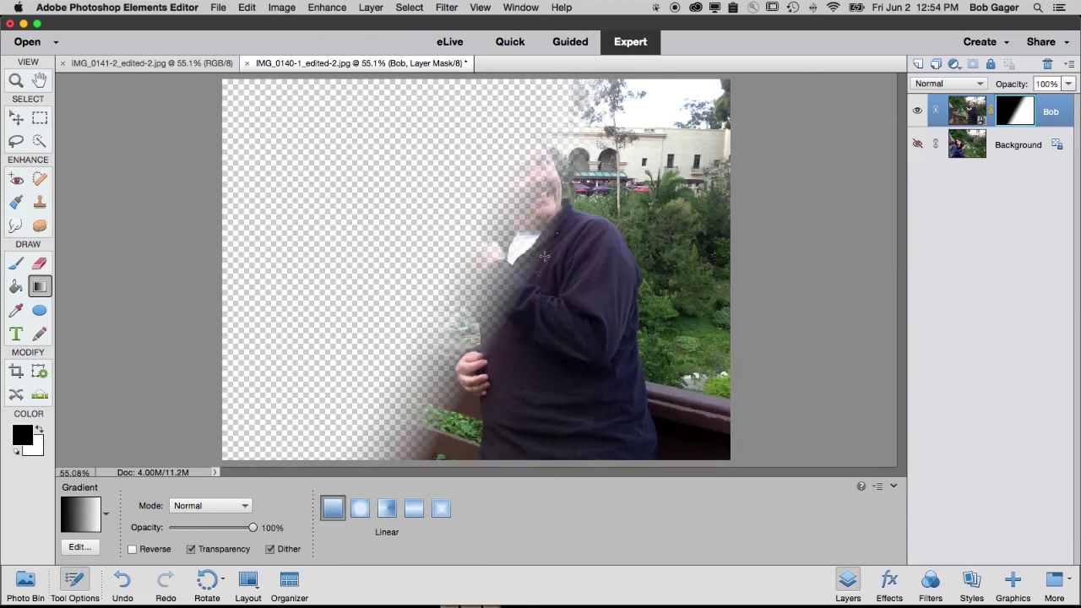
pyautogui.moveTo(546, 310); pyautogui.dragTo(520, 292)
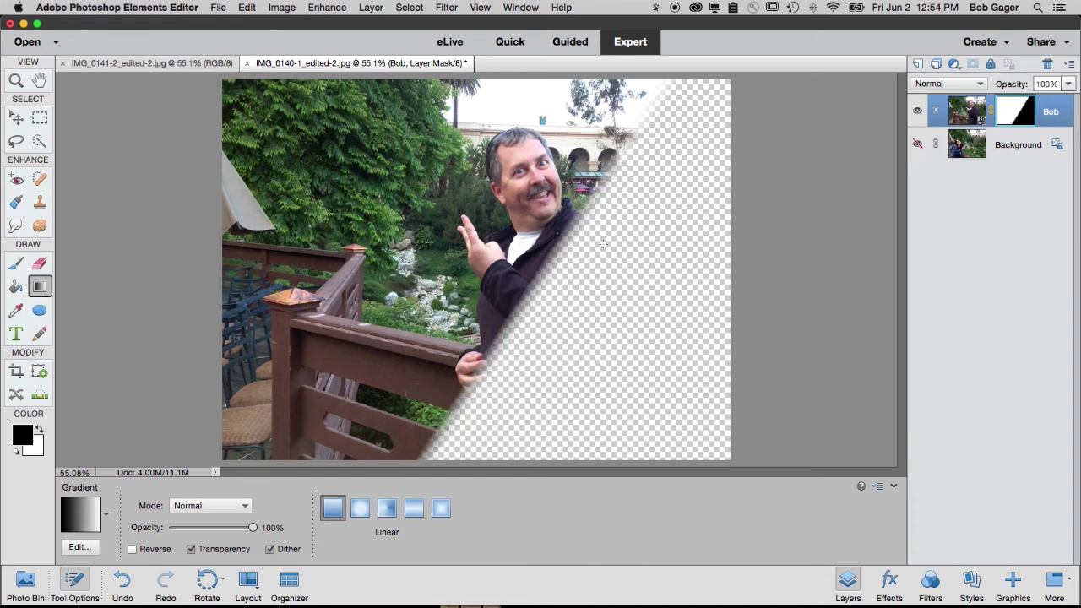
pyautogui.moveTo(636, 244); pyautogui.dragTo(603, 244)
pyautogui.moveTo(439, 269); pyautogui.dragTo(541, 267)
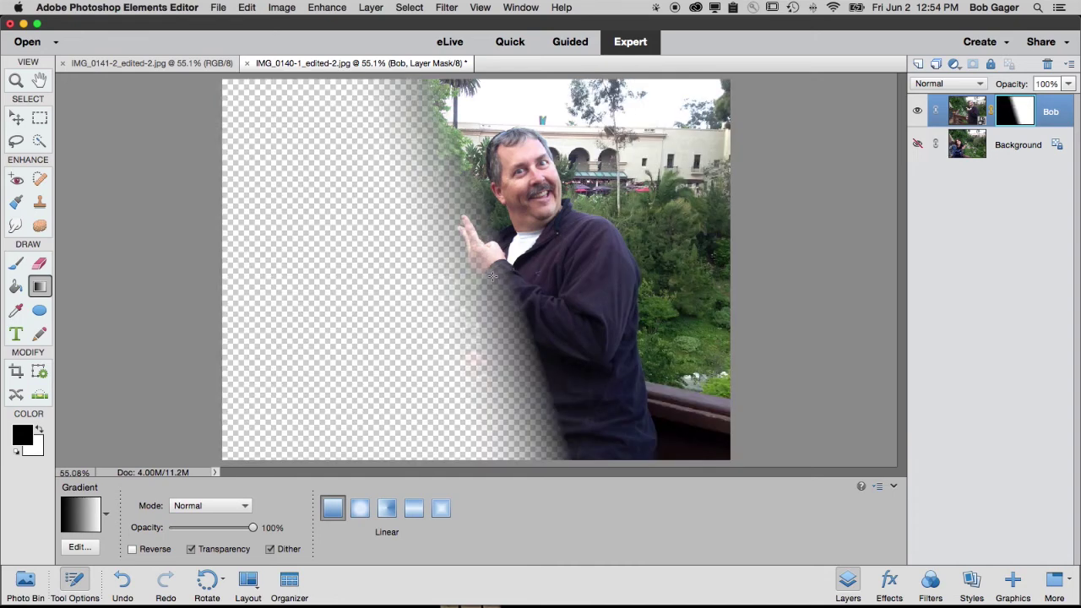
# Step: Show the Background layer and shift the mask gradient so it meets the man's arm
pyautogui.click(918, 144)
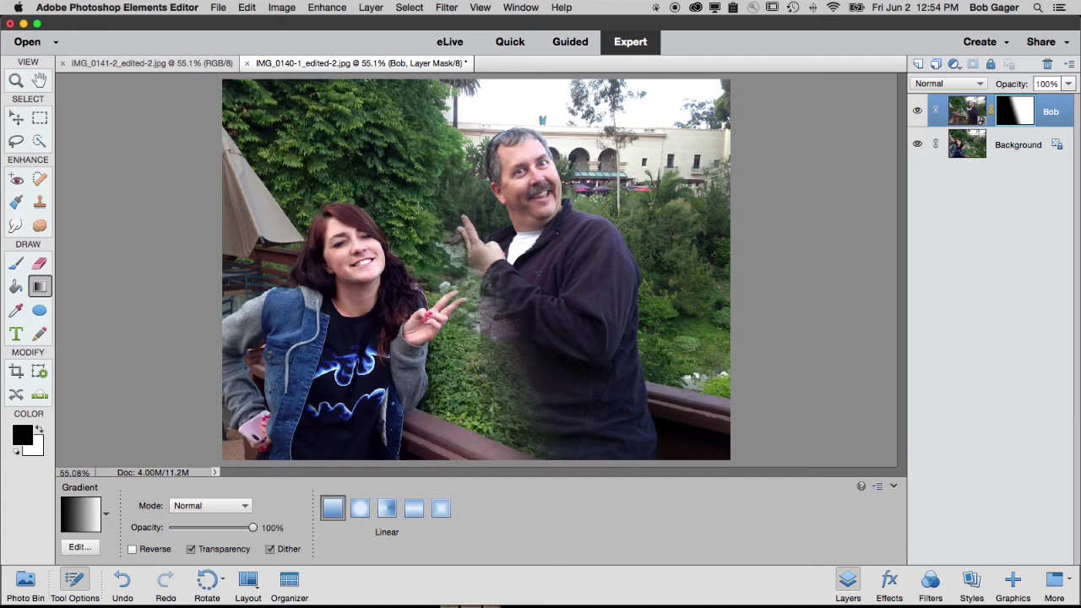
pyautogui.moveTo(427, 253); pyautogui.dragTo(464, 246)
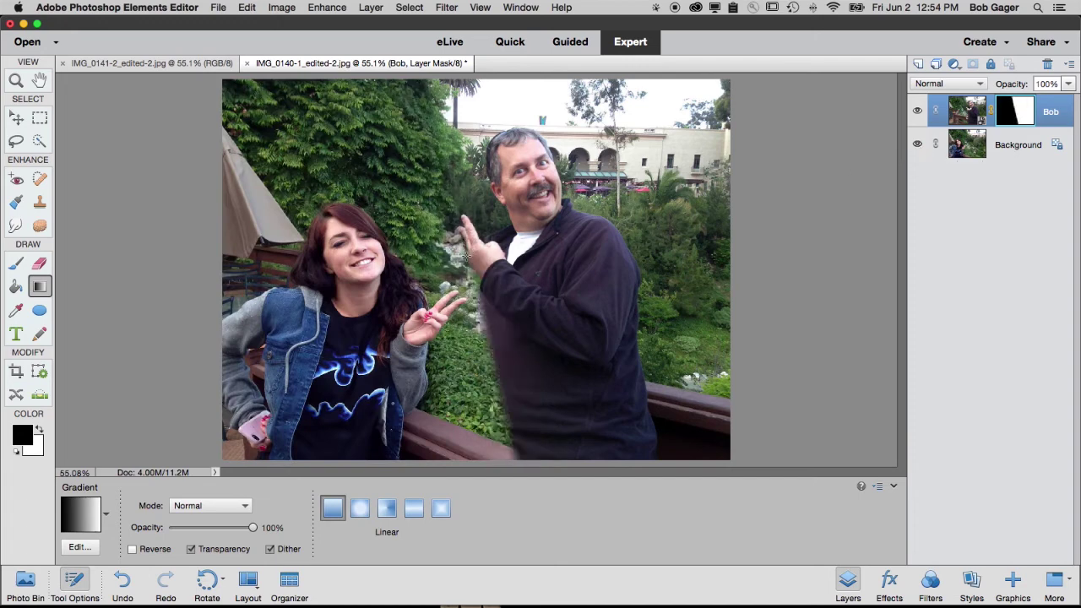
pyautogui.moveTo(456, 272)
pyautogui.mouseDown()
pyautogui.moveTo(483, 270)
pyautogui.moveTo(457, 261)
pyautogui.mouseUp()
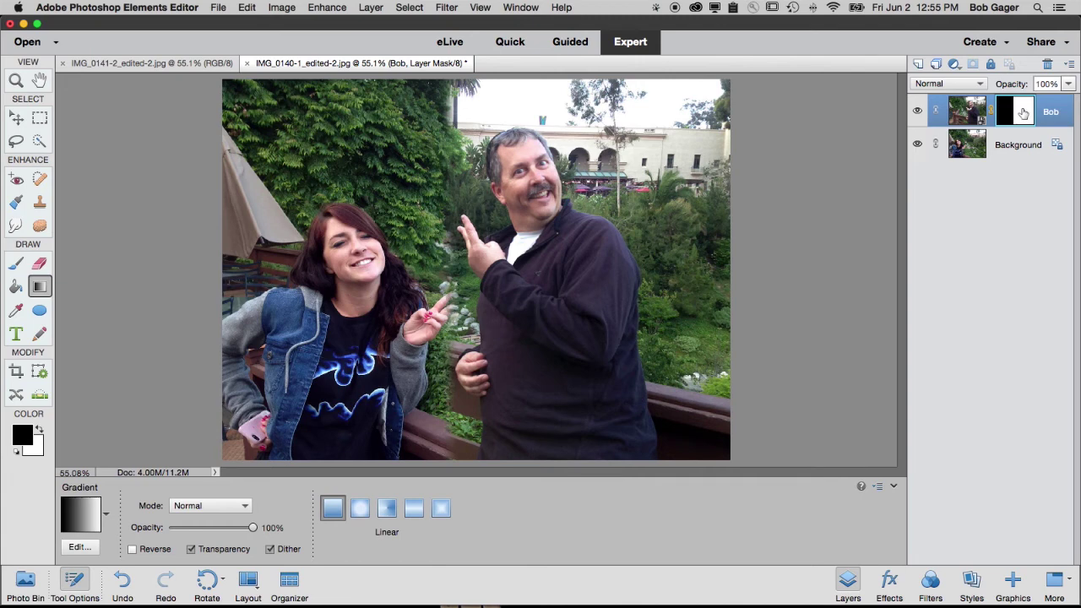
# Step: With a 70 px brush, paint the mask around the woman's raised hand and the man's right edge
pyautogui.click(16, 266)
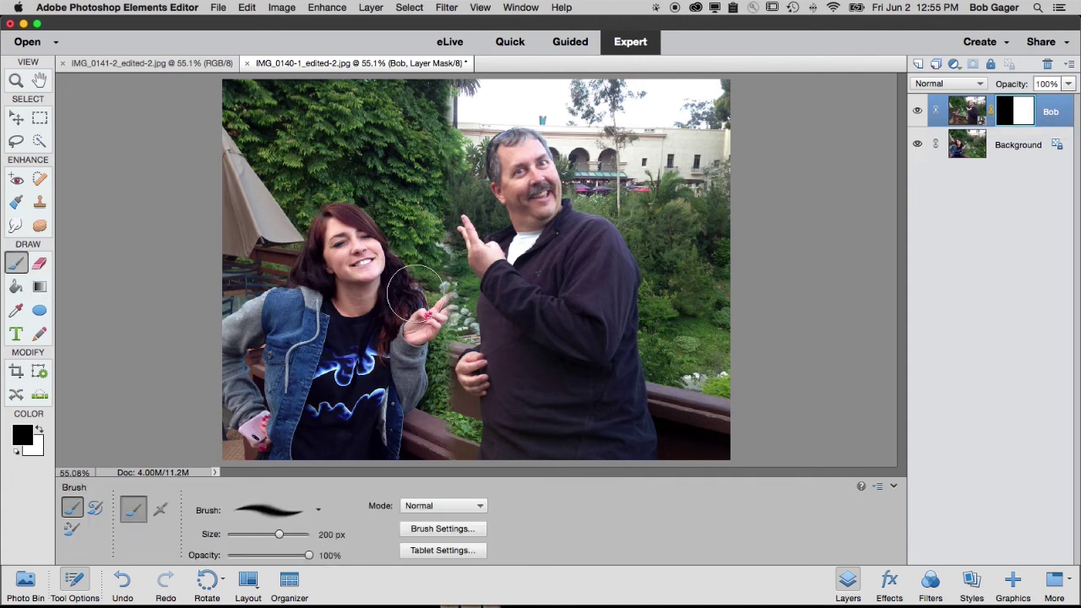
pyautogui.press('[')
pyautogui.press('[')
pyautogui.press('[')
pyautogui.press('[')
pyautogui.press('[')
pyautogui.press('[')
pyautogui.press('[')
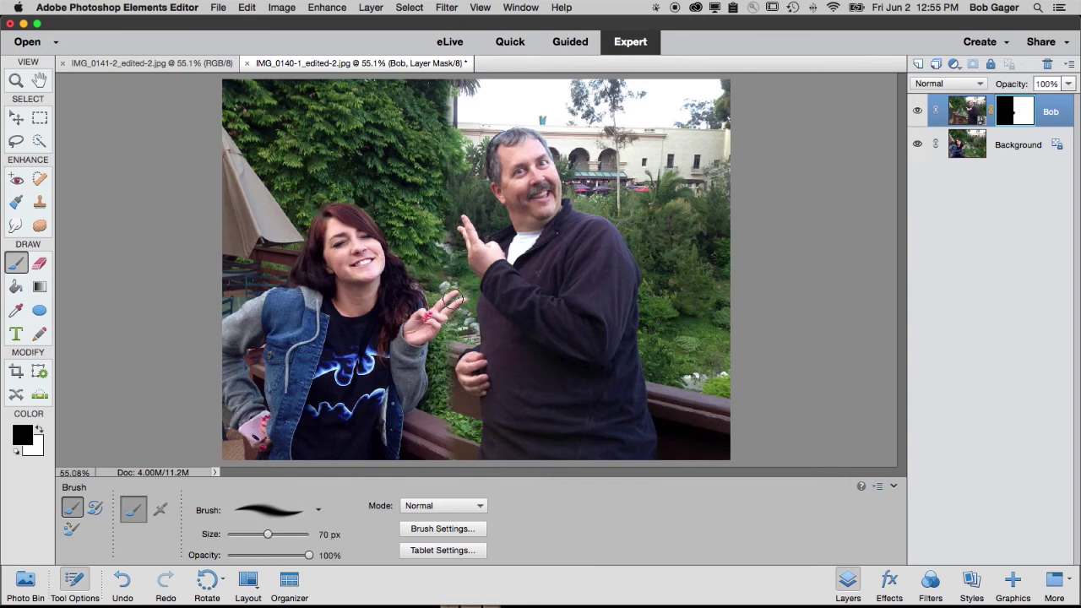
pyautogui.moveTo(452, 300)
pyautogui.mouseDown()
pyautogui.moveTo(457, 344)
pyautogui.moveTo(465, 340)
pyautogui.moveTo(449, 376)
pyautogui.moveTo(469, 410)
pyautogui.moveTo(467, 399)
pyautogui.moveTo(459, 438)
pyautogui.moveTo(470, 457)
pyautogui.mouseUp()
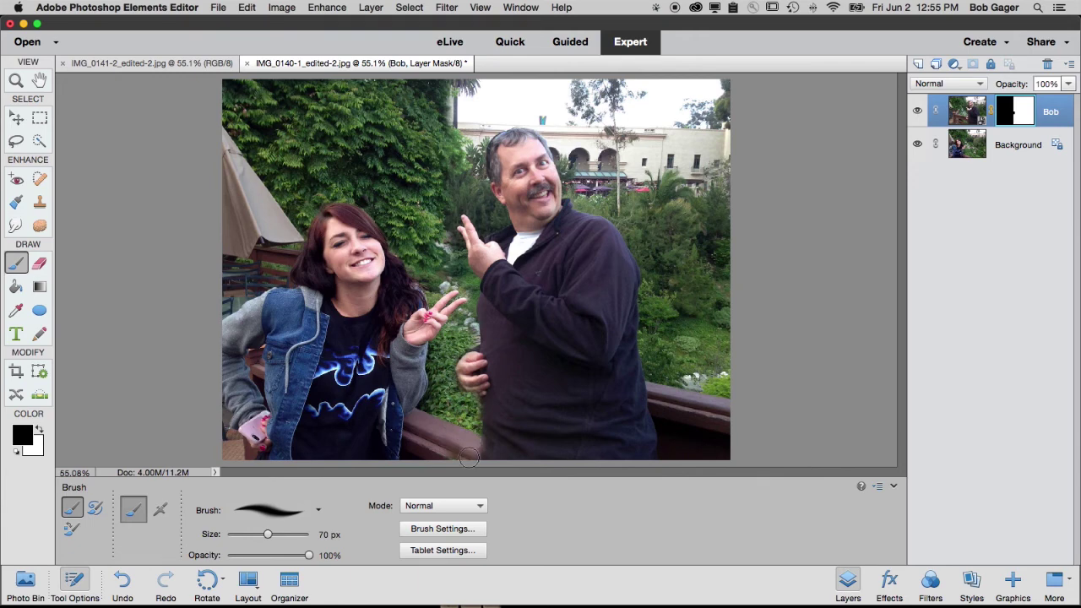
pyautogui.moveTo(681, 355)
pyautogui.mouseDown()
pyautogui.moveTo(657, 375)
pyautogui.moveTo(656, 392)
pyautogui.moveTo(675, 465)
pyautogui.moveTo(670, 378)
pyautogui.moveTo(707, 454)
pyautogui.moveTo(711, 373)
pyautogui.moveTo(729, 444)
pyautogui.mouseUp()
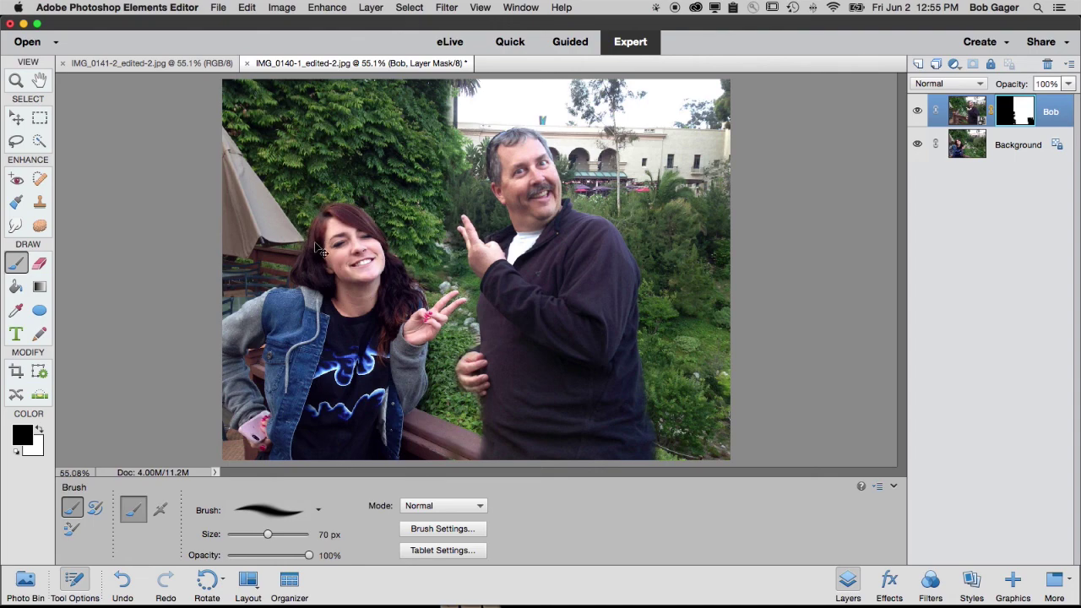
# Step: Hide the Background layer and redraw horizontal gradients on Bob's mask until he is fully visible
pyautogui.press('super+Tab')
pyautogui.press('super+Tab')
pyautogui.click(919, 145)
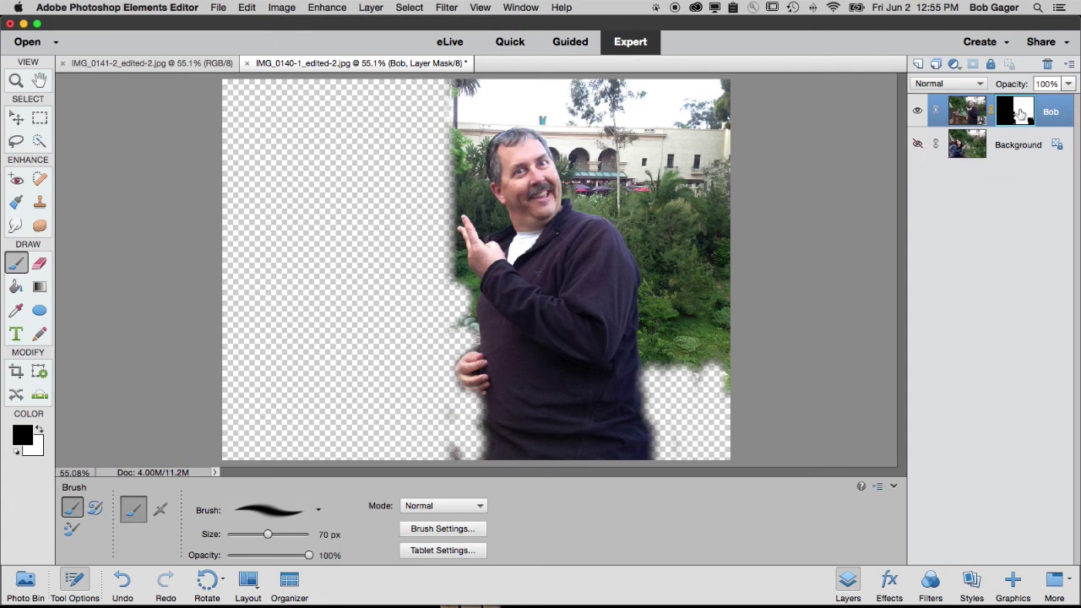
pyautogui.click(38, 287)
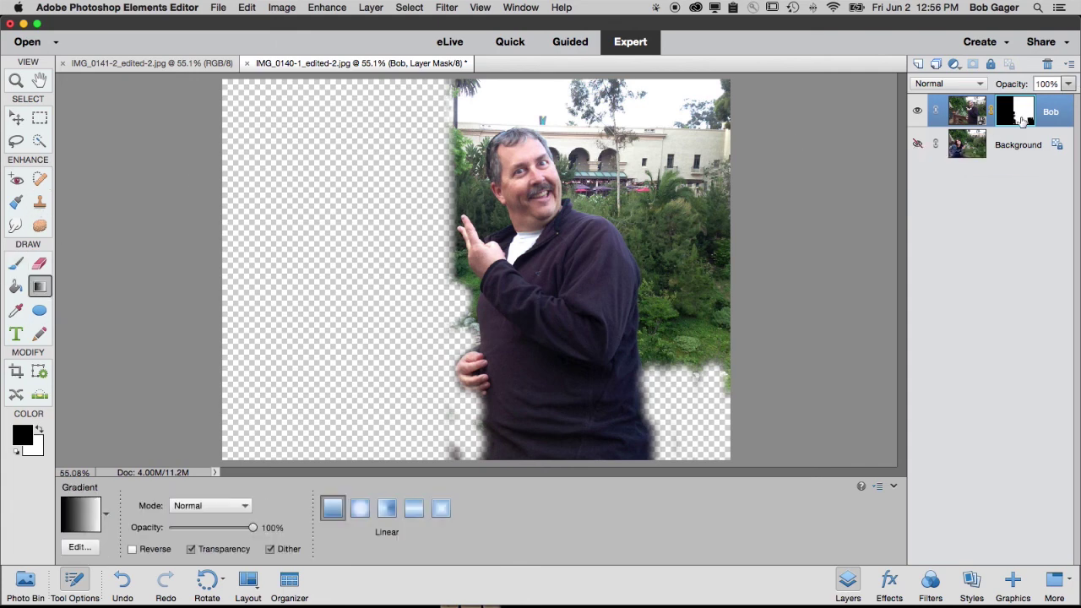
pyautogui.moveTo(344, 247); pyautogui.dragTo(591, 226)
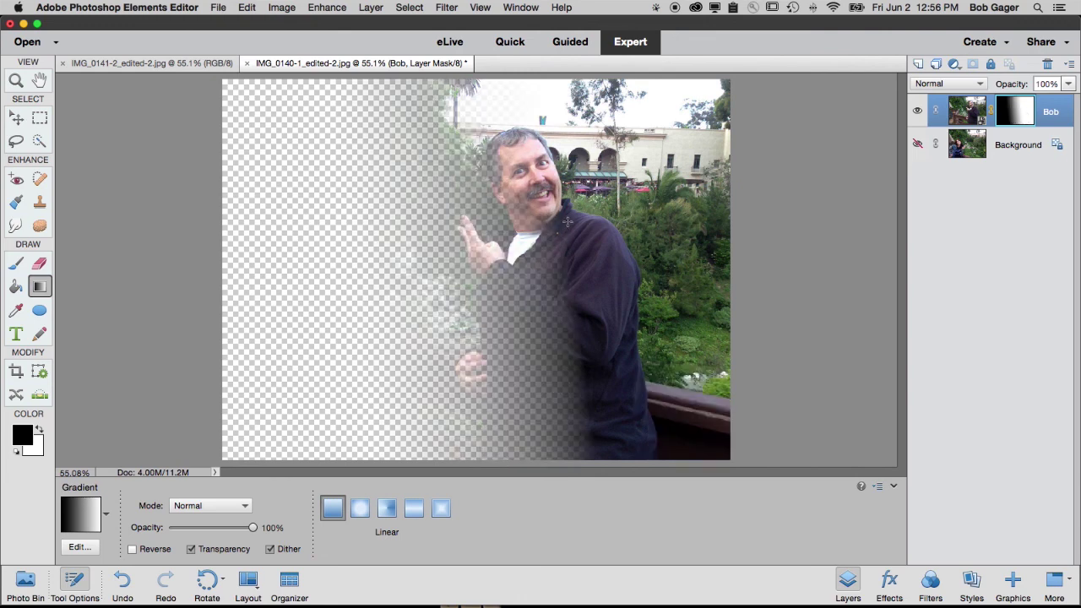
pyautogui.moveTo(375, 304); pyautogui.dragTo(573, 270)
pyautogui.moveTo(470, 296); pyautogui.dragTo(594, 244)
pyautogui.moveTo(438, 284); pyautogui.dragTo(506, 265)
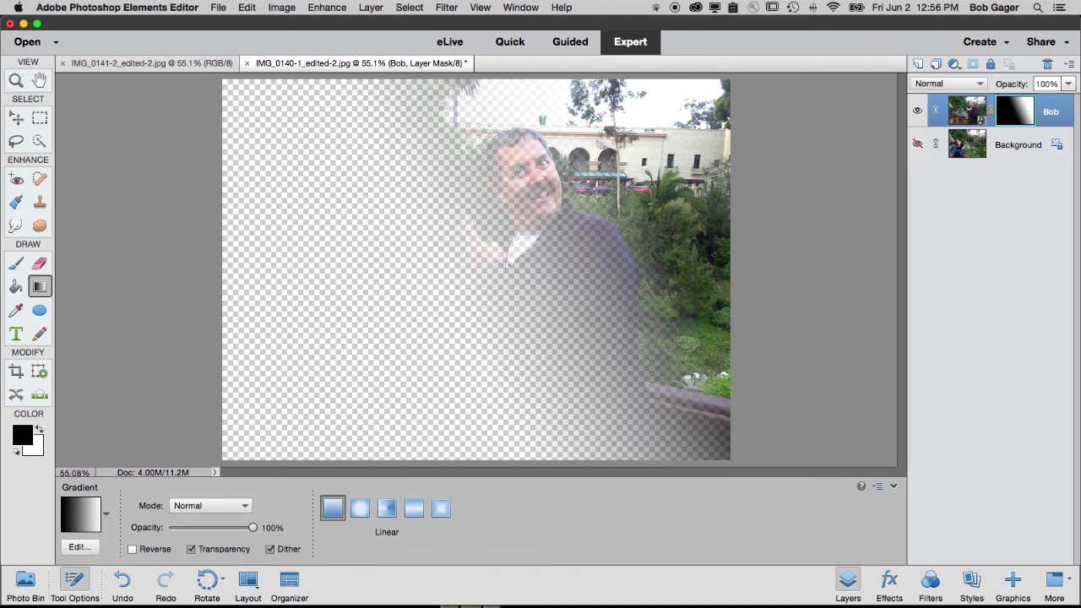
pyautogui.moveTo(396, 294); pyautogui.dragTo(581, 284)
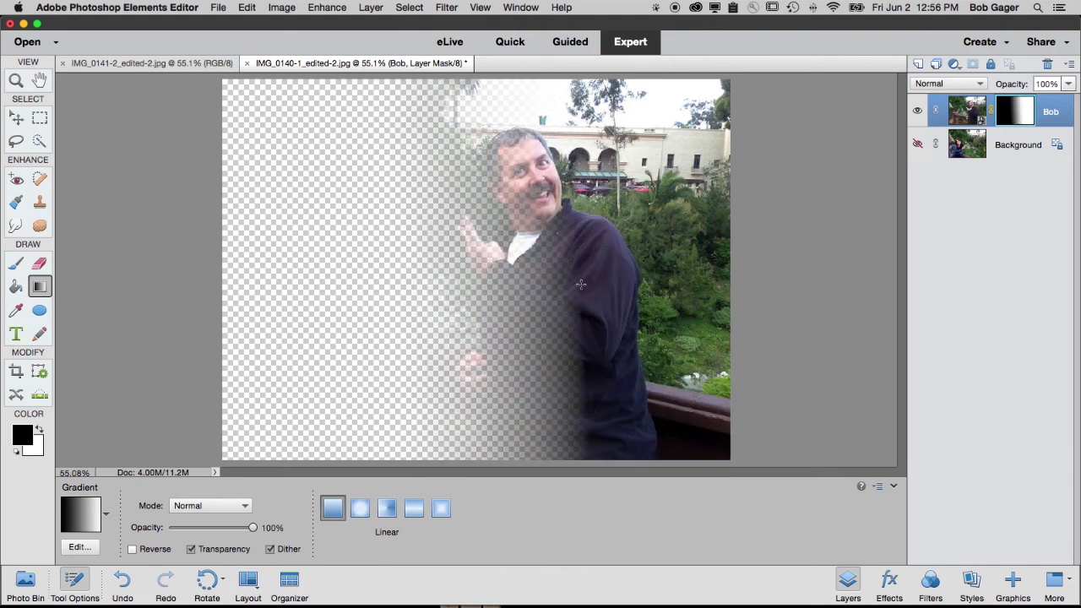